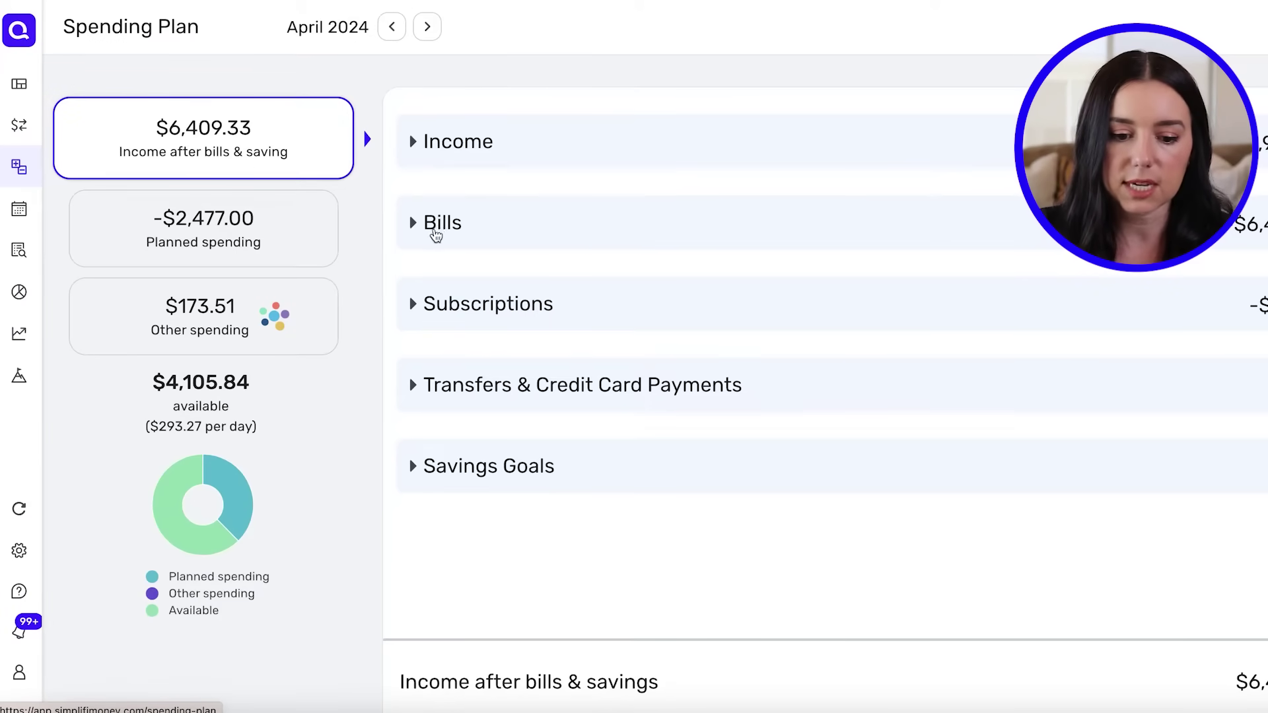
# - Expand the Bills and Subscriptions sections of the April 2024 spending plan to review their entries
pyautogui.click(435, 231)
pyautogui.scroll(-2, 469, 425)
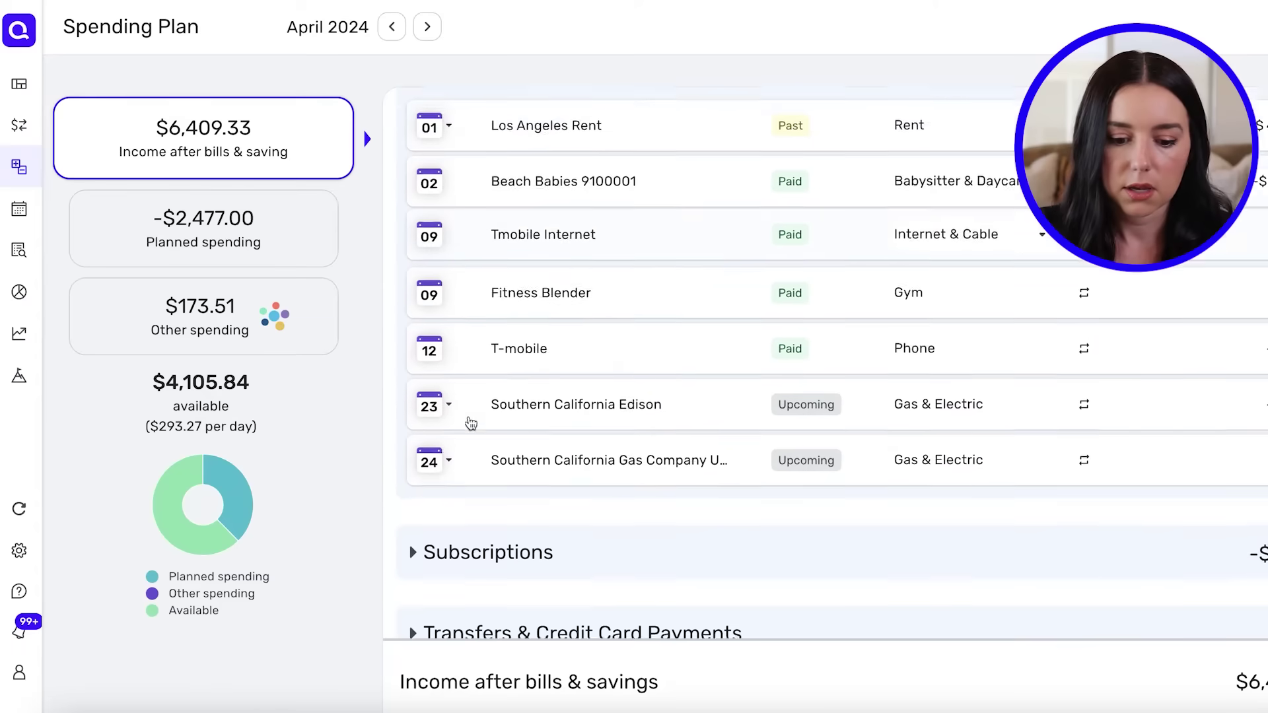
pyautogui.click(461, 546)
pyautogui.scroll(-2, 460, 548)
pyautogui.scroll(-3, 460, 549)
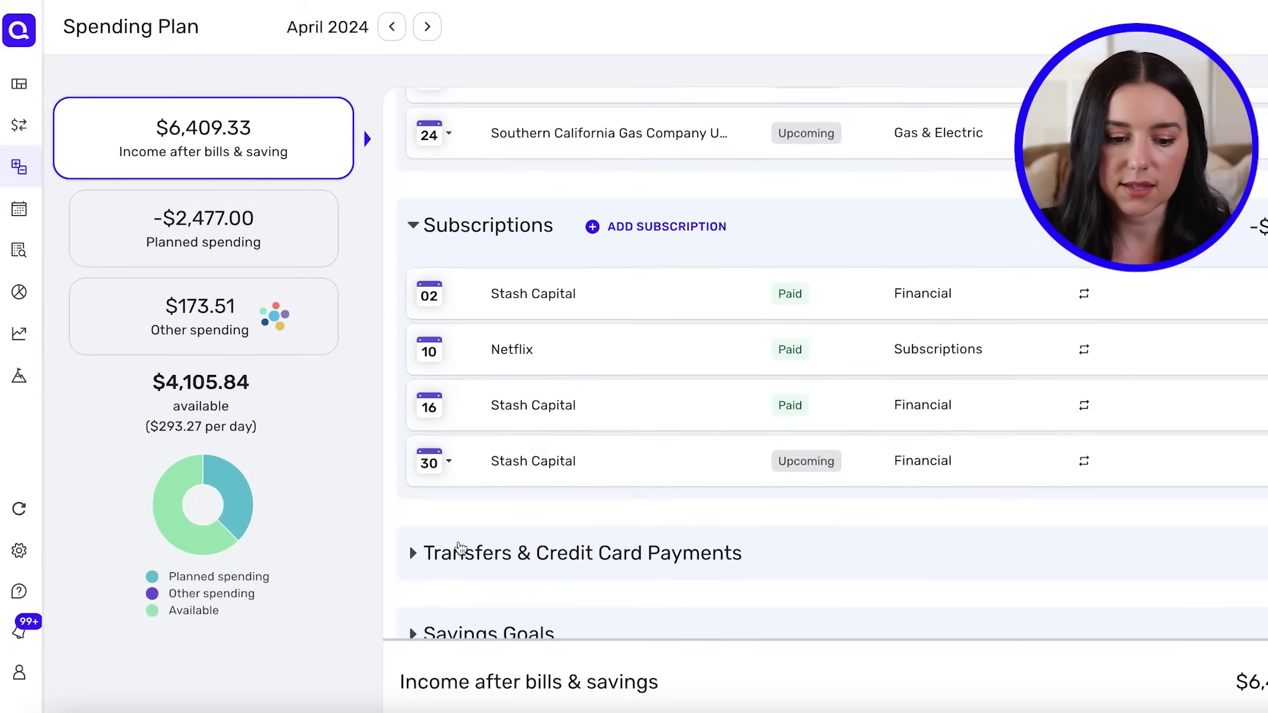
# - Review the planned spending categories and their budgets for April 2024
pyautogui.click(236, 249)
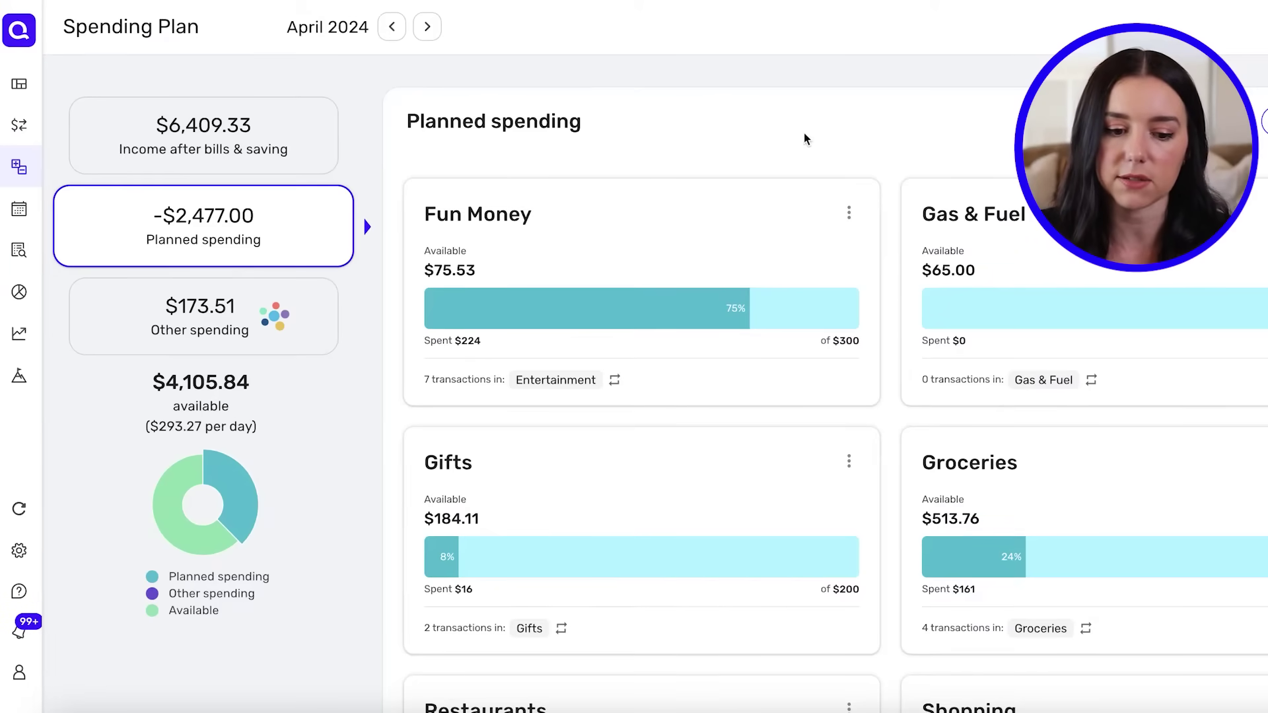
pyautogui.scroll(-1, 878, 170)
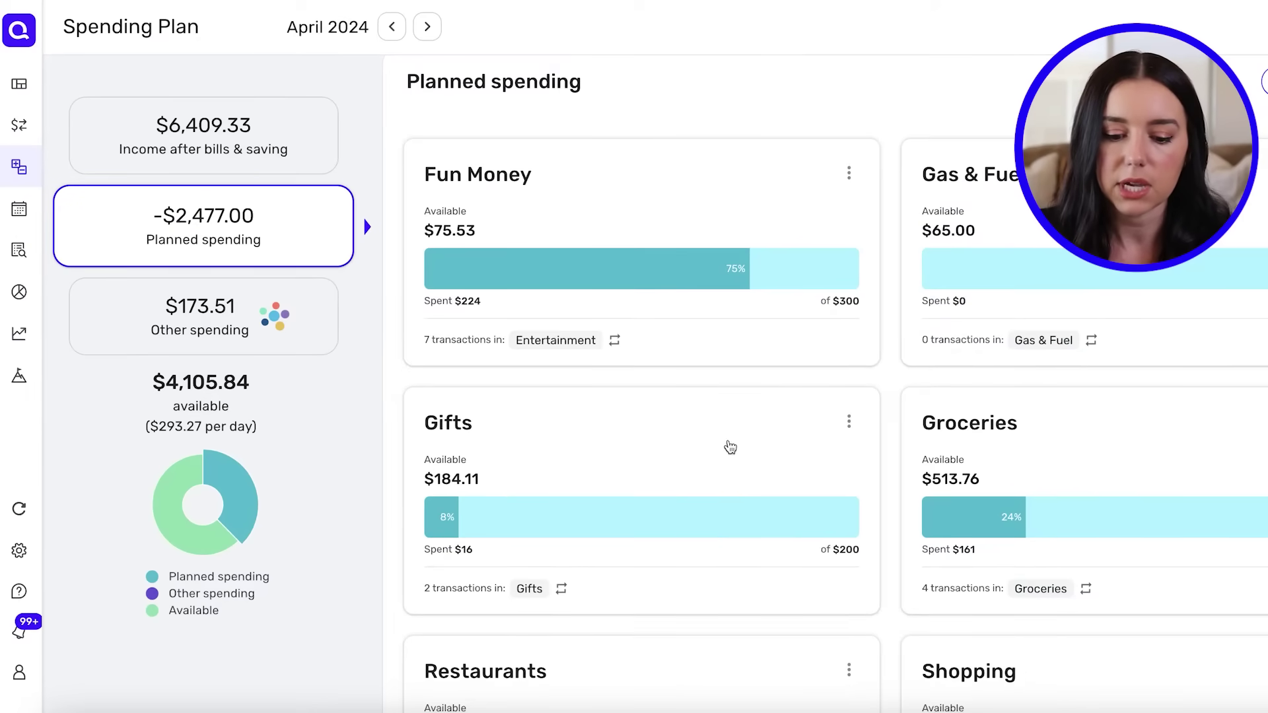
pyautogui.scroll(-3, 730, 448)
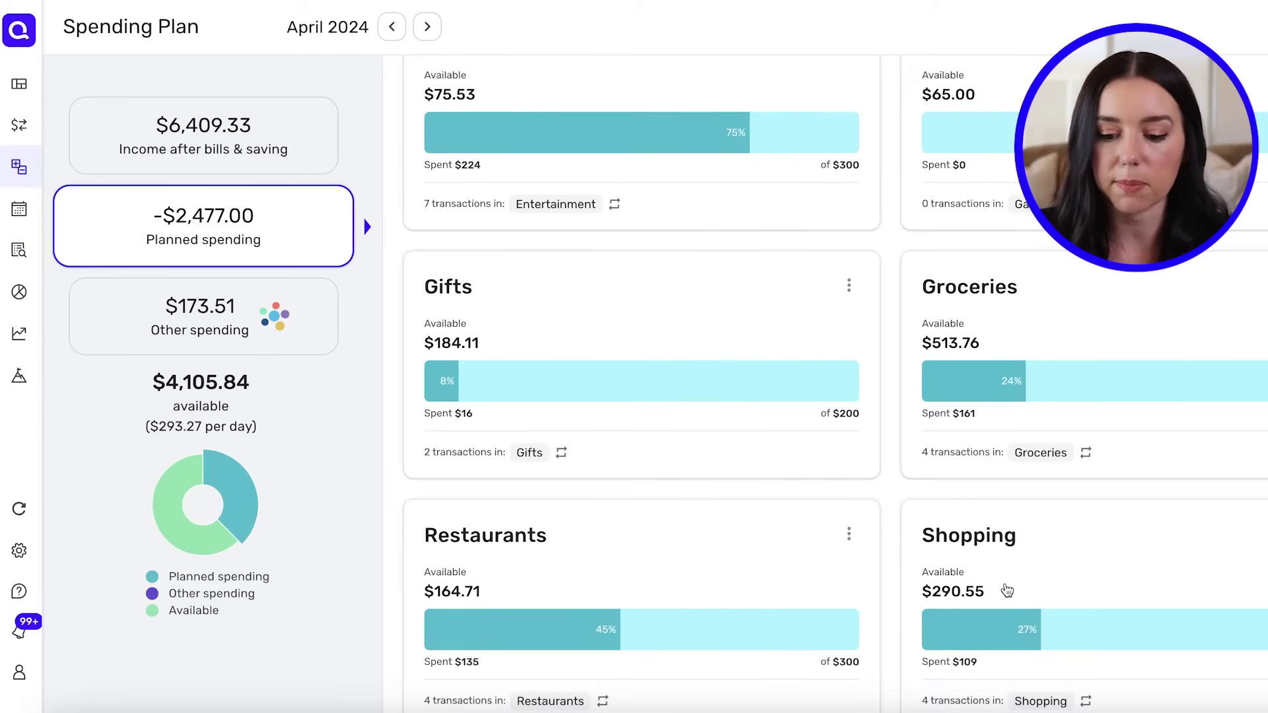
# - Examine the April 2024 other spending breakdown, its transactions and the available amount, and return to the planned spending categories
pyautogui.click(238, 331)
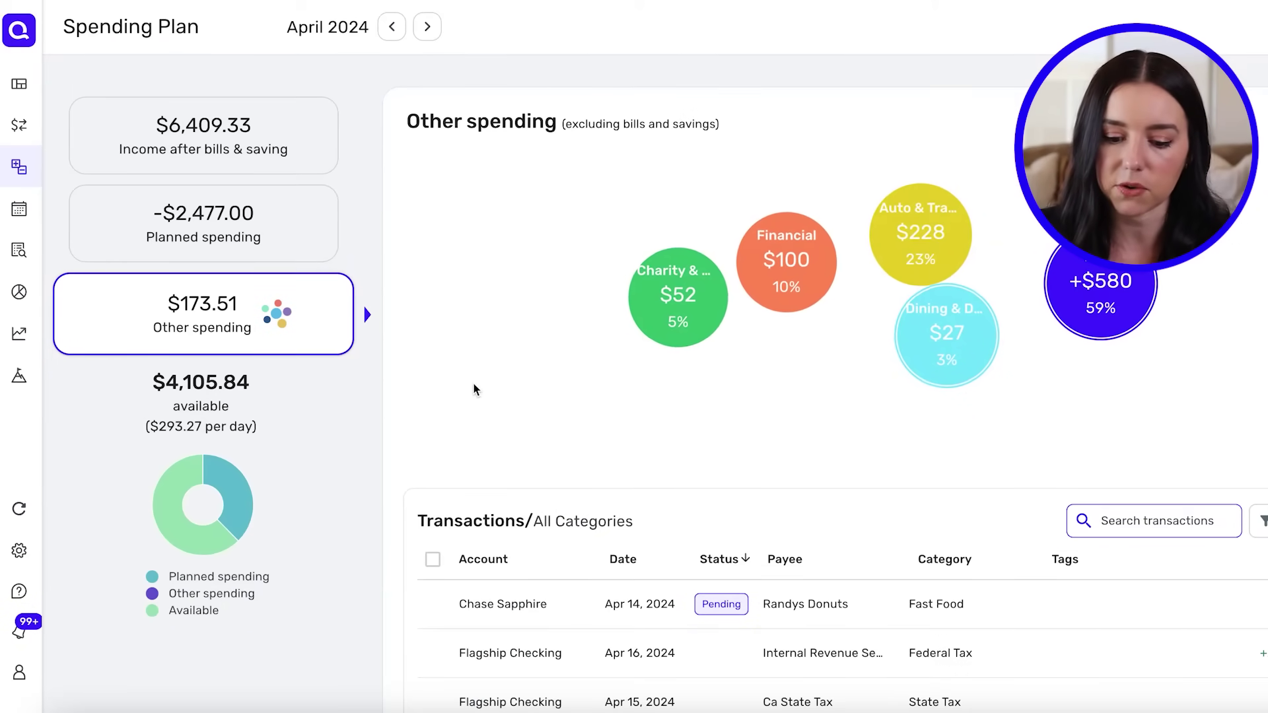
pyautogui.scroll(-2, 473, 388)
pyautogui.scroll(-2, 474, 389)
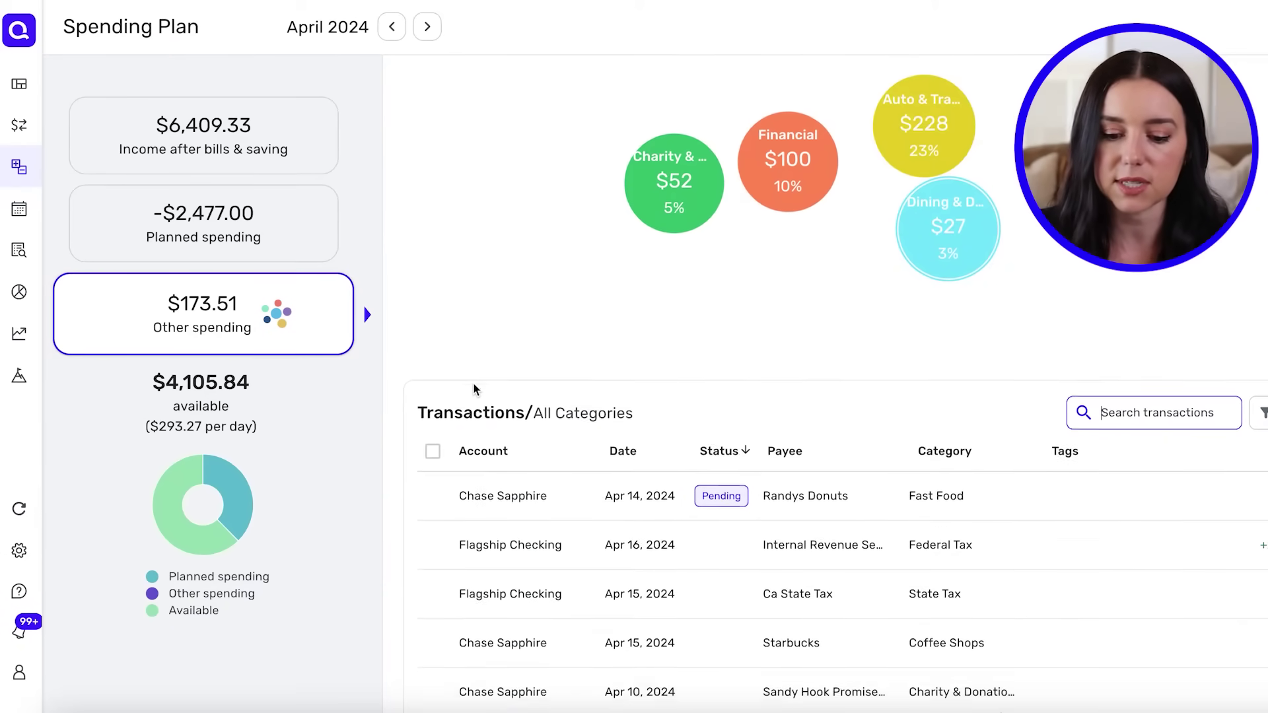
pyautogui.scroll(-2, 474, 390)
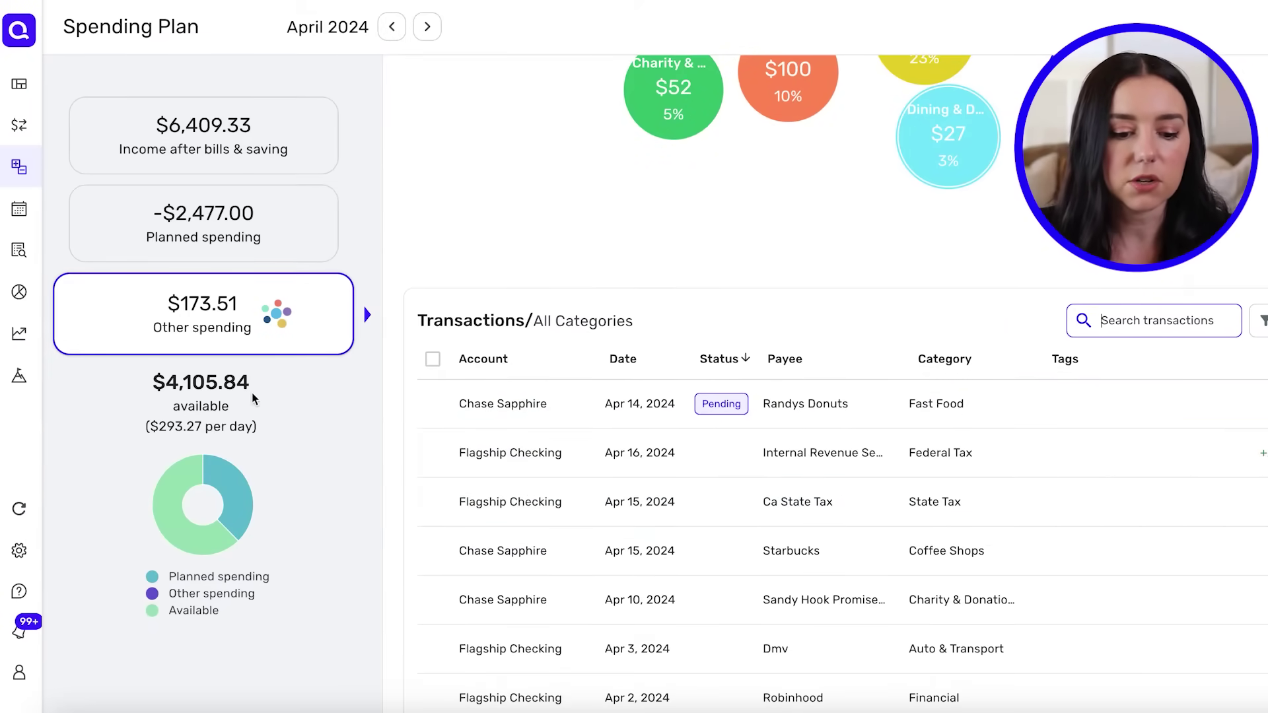
pyautogui.moveTo(154, 382); pyautogui.dragTo(243, 395)
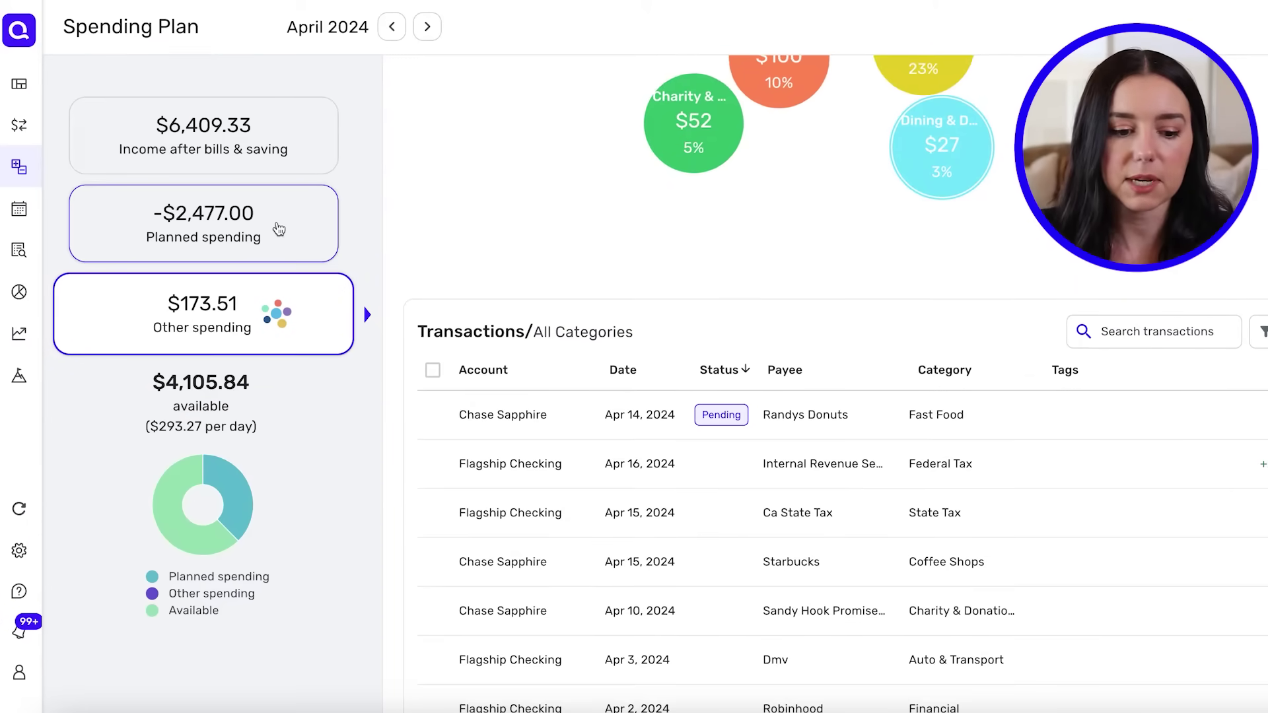
pyautogui.click(279, 229)
pyautogui.scroll(1, 540, 245)
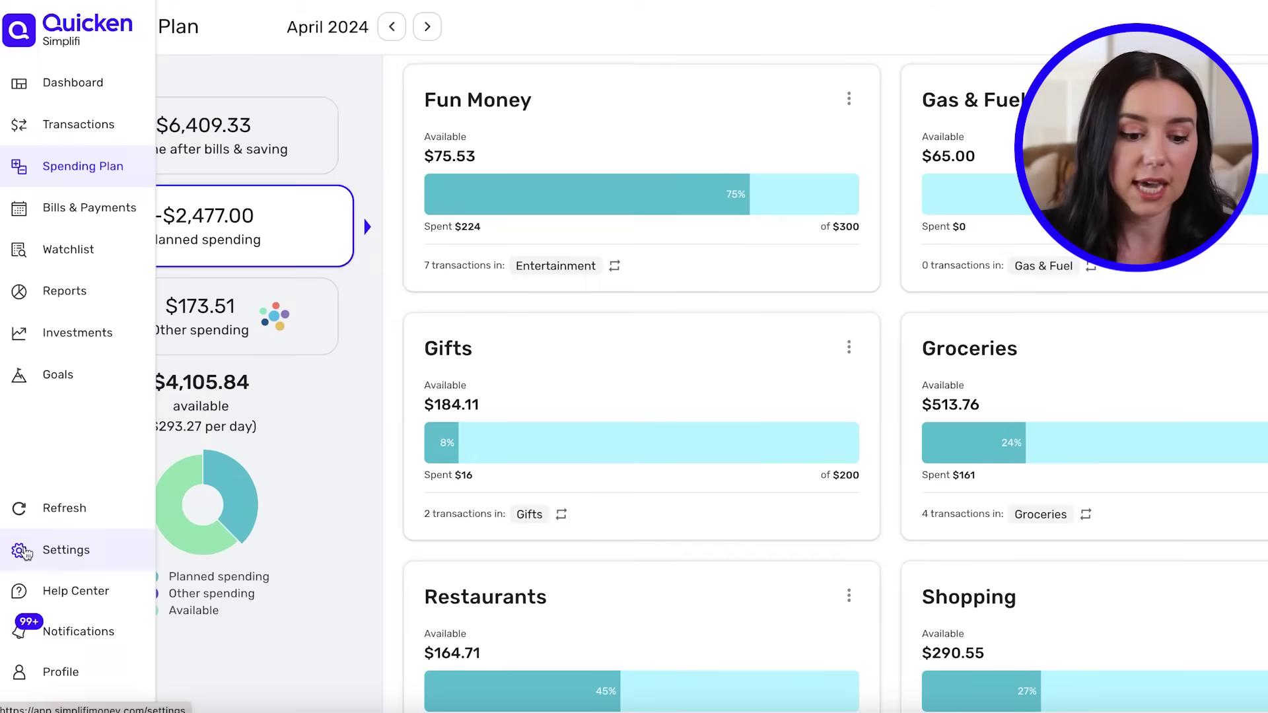
# - Open the categories and tags settings and look through the list of existing expense categories
pyautogui.click(23, 551)
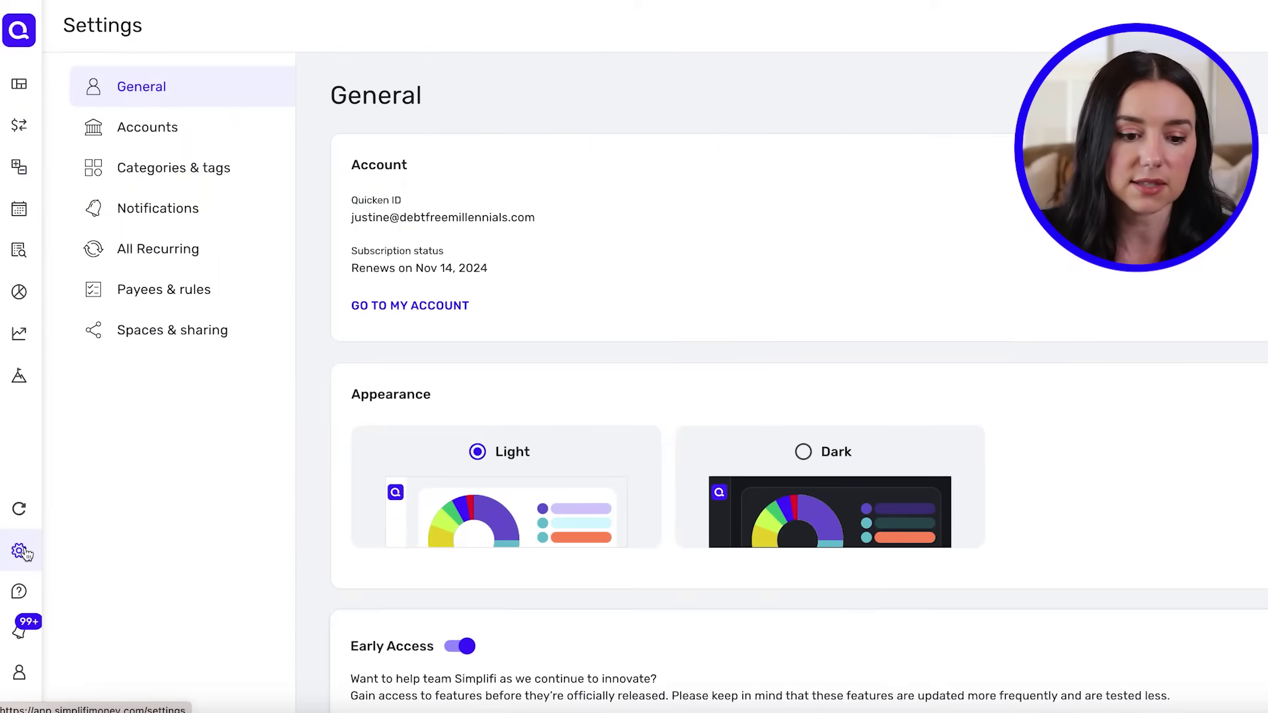
pyautogui.click(175, 170)
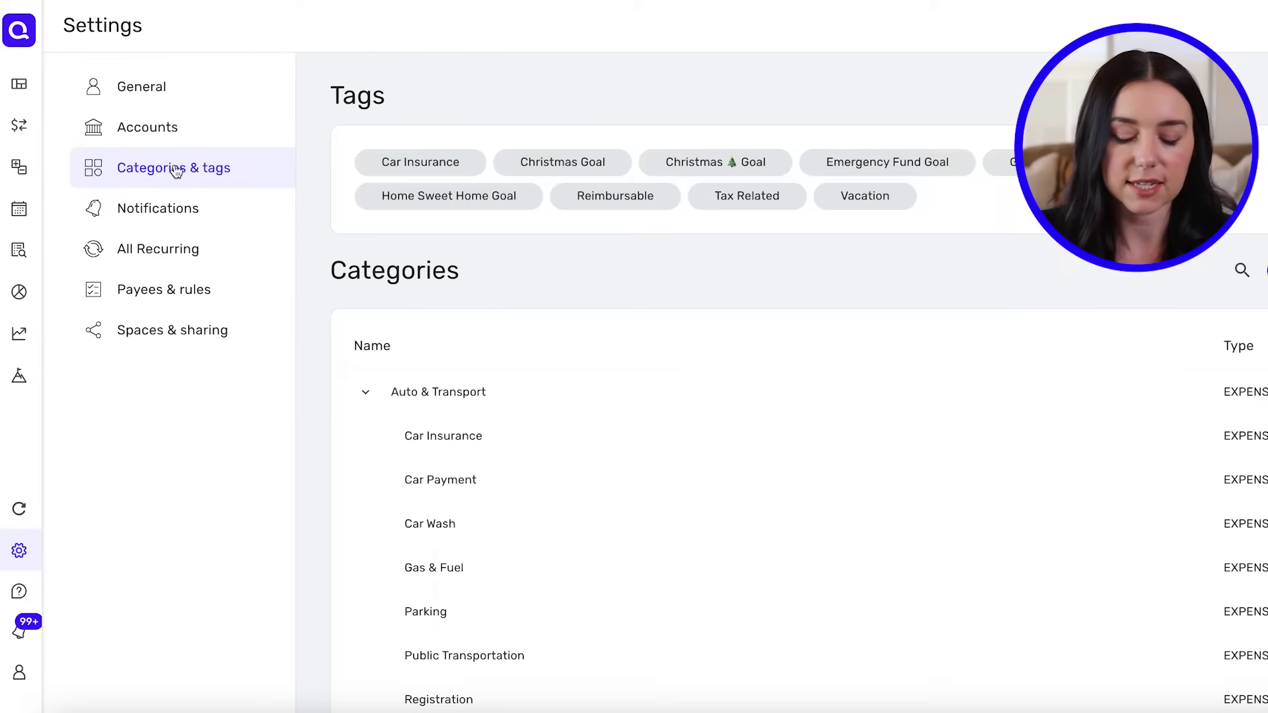
pyautogui.scroll(-1, 620, 307)
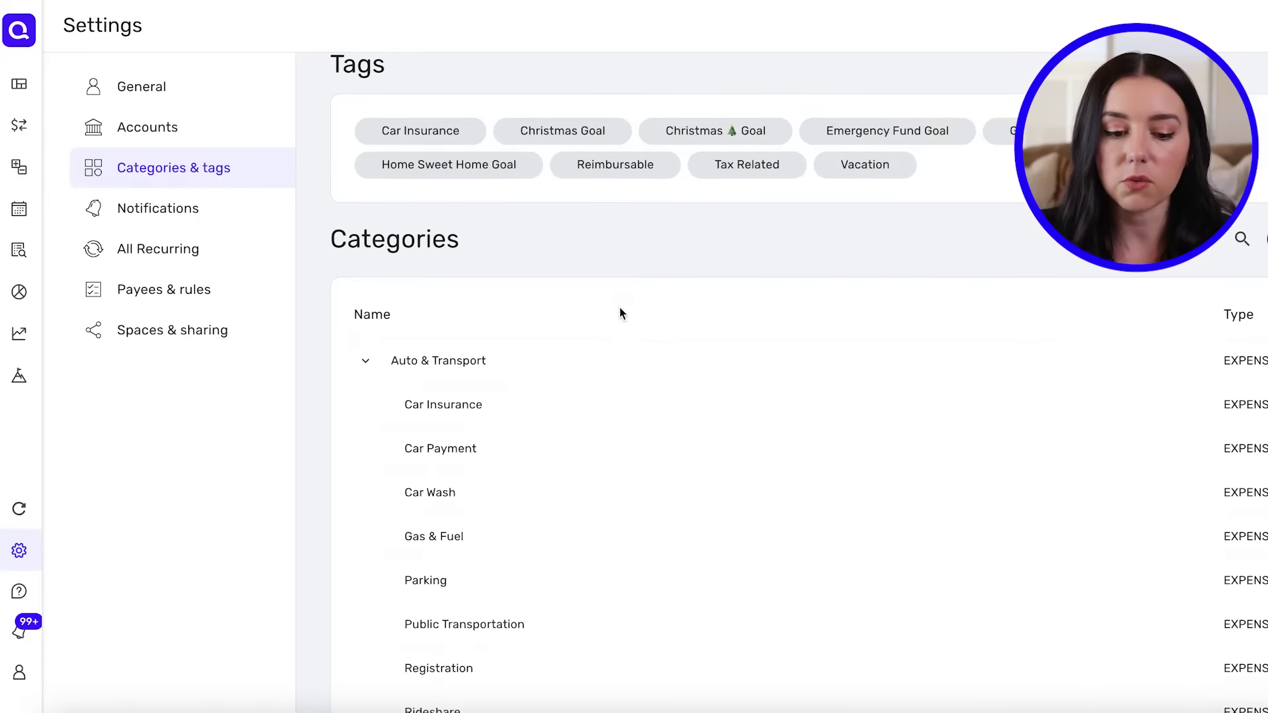
pyautogui.scroll(-2, 620, 311)
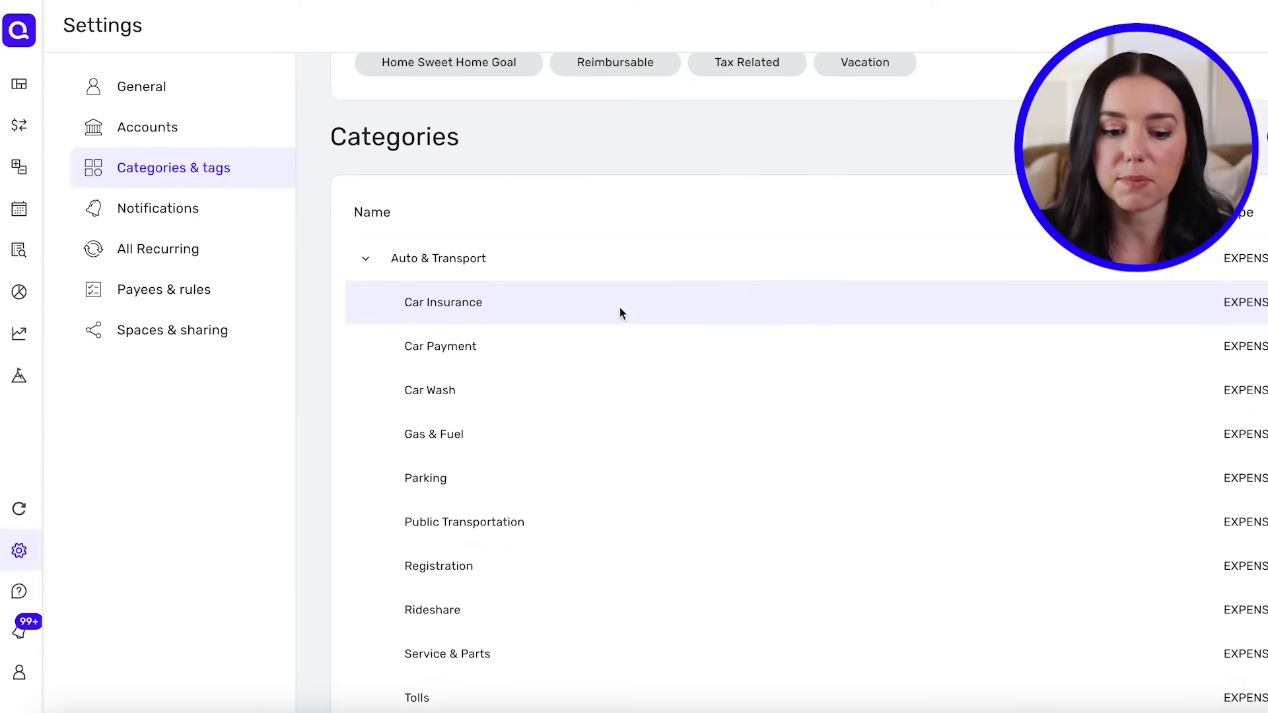
pyautogui.scroll(1, 620, 311)
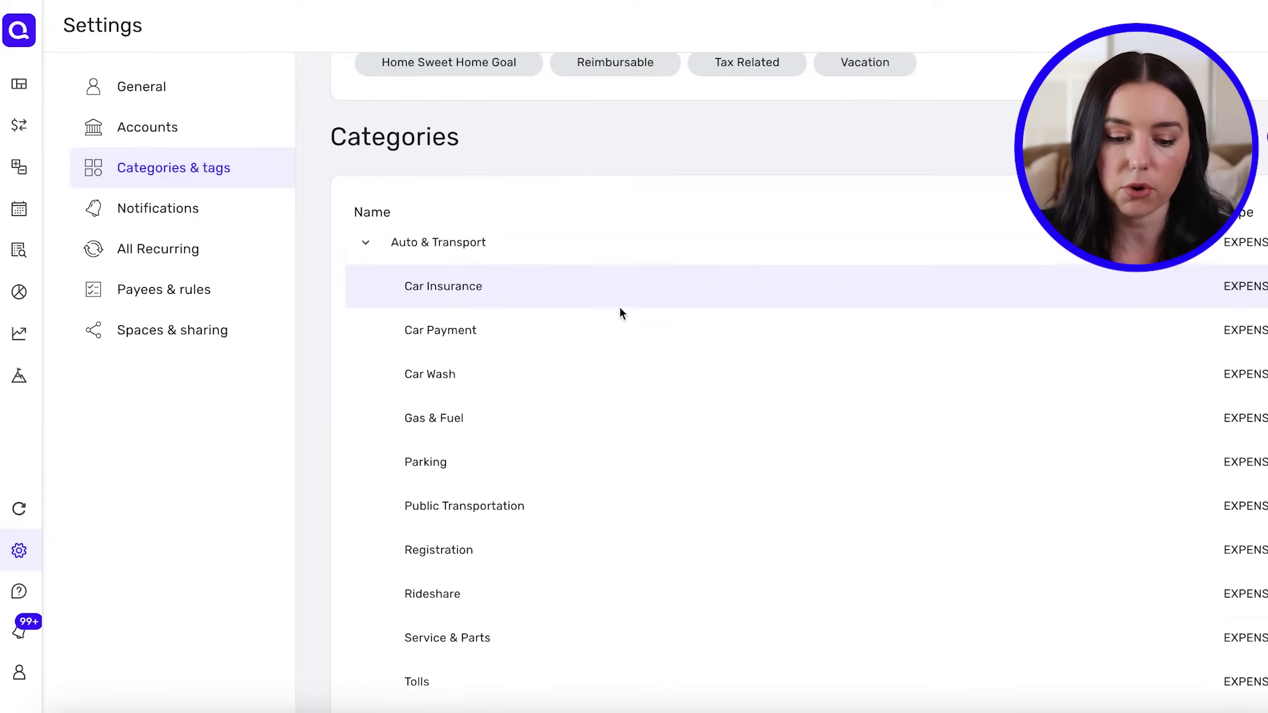
pyautogui.click(365, 258)
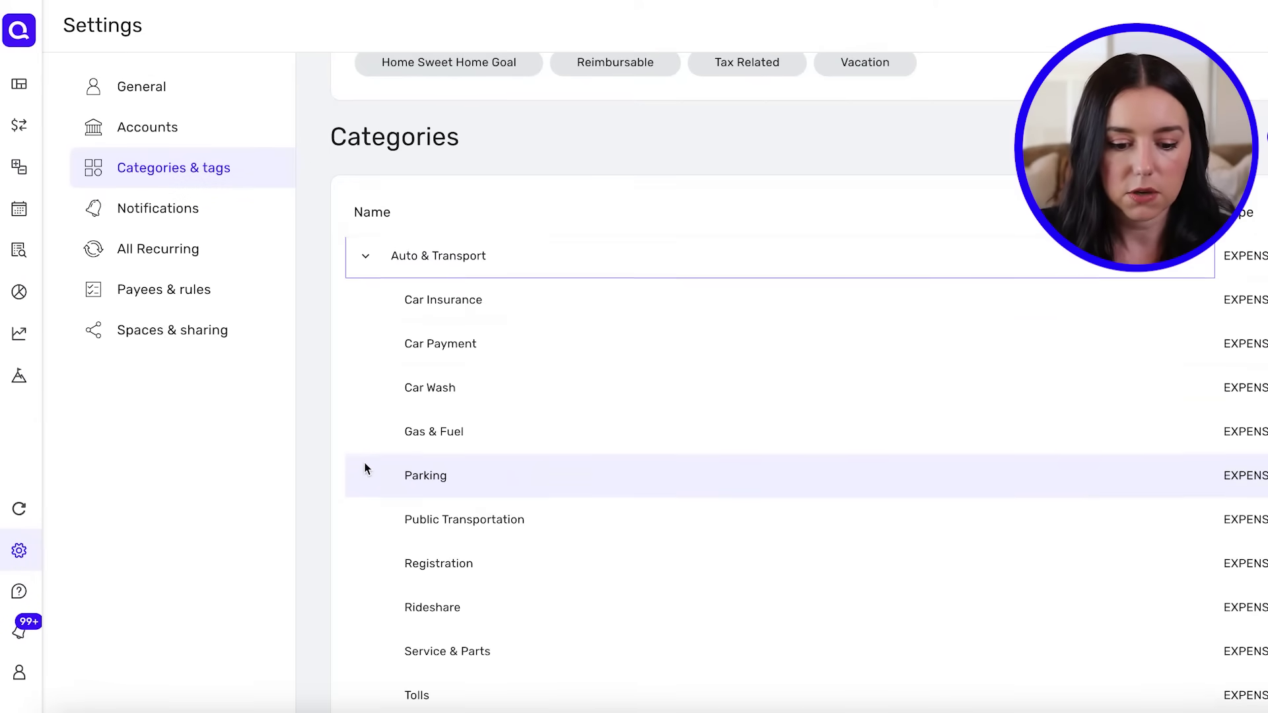
pyautogui.scroll(-4, 365, 470)
pyautogui.scroll(-2, 366, 469)
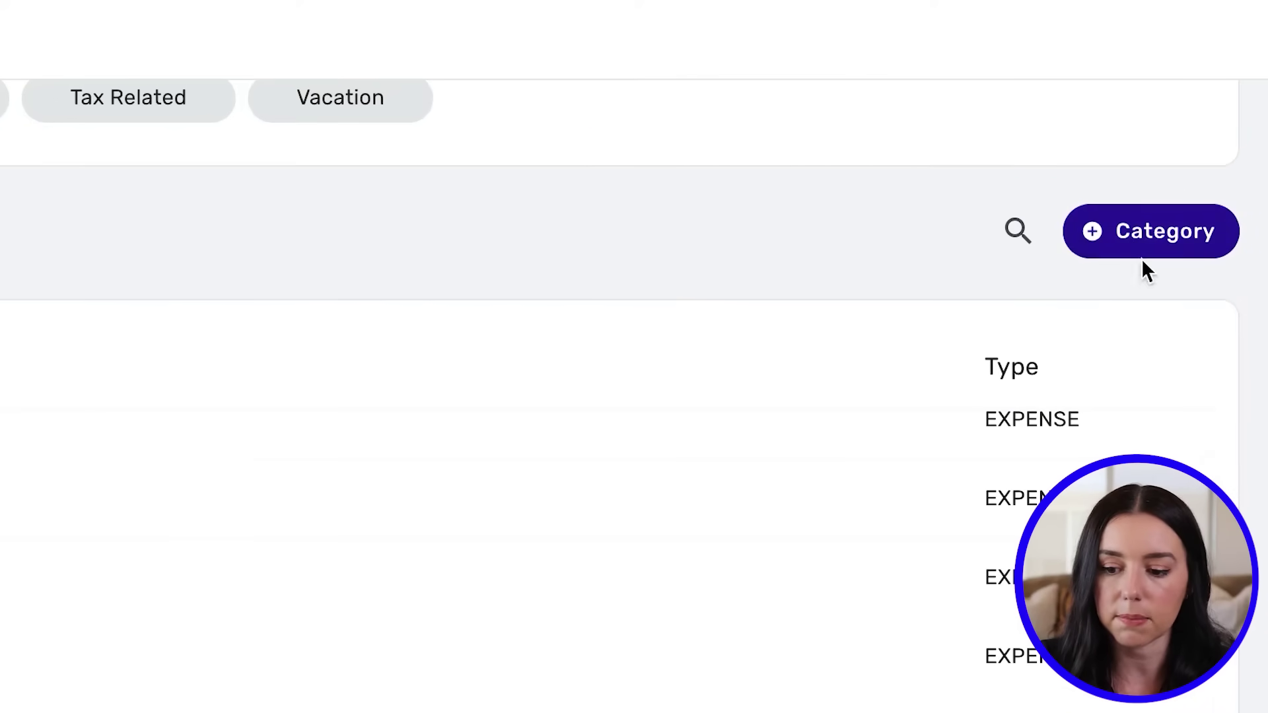
# - Add an expense category named "Las Vegas Vacation" as a subcategory of Travel
pyautogui.click(1175, 231)
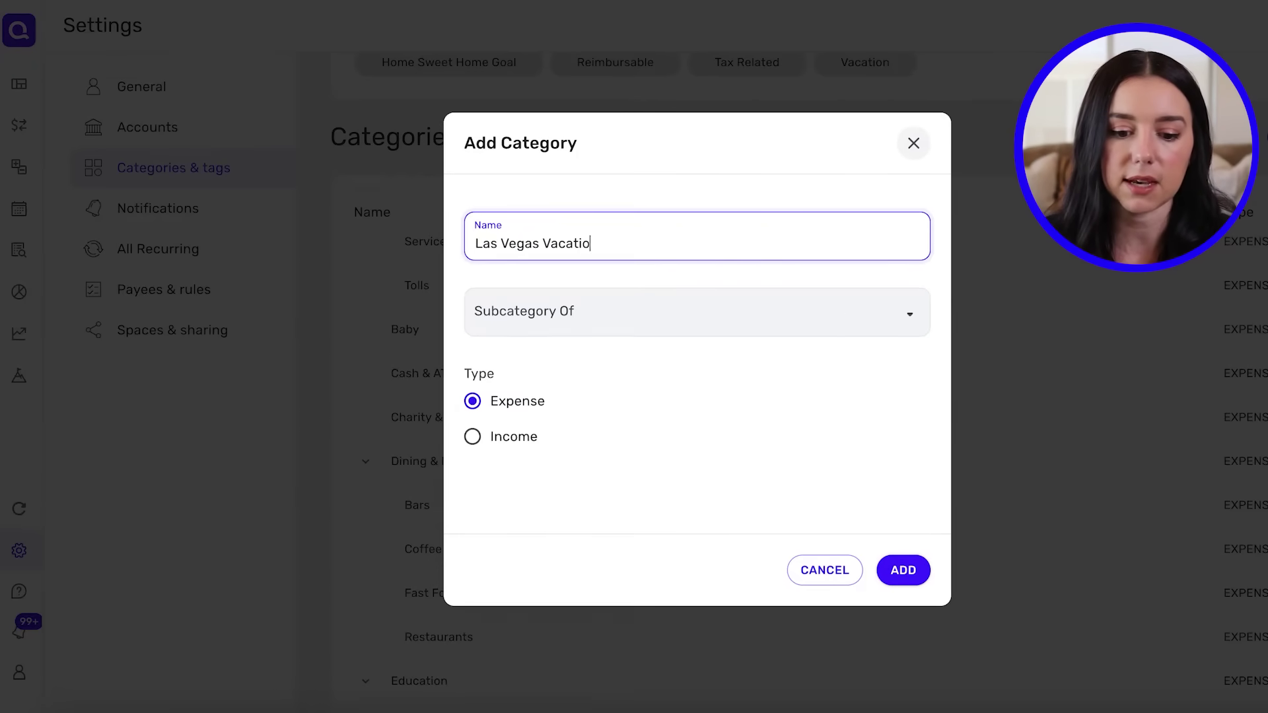
pyautogui.click(850, 317)
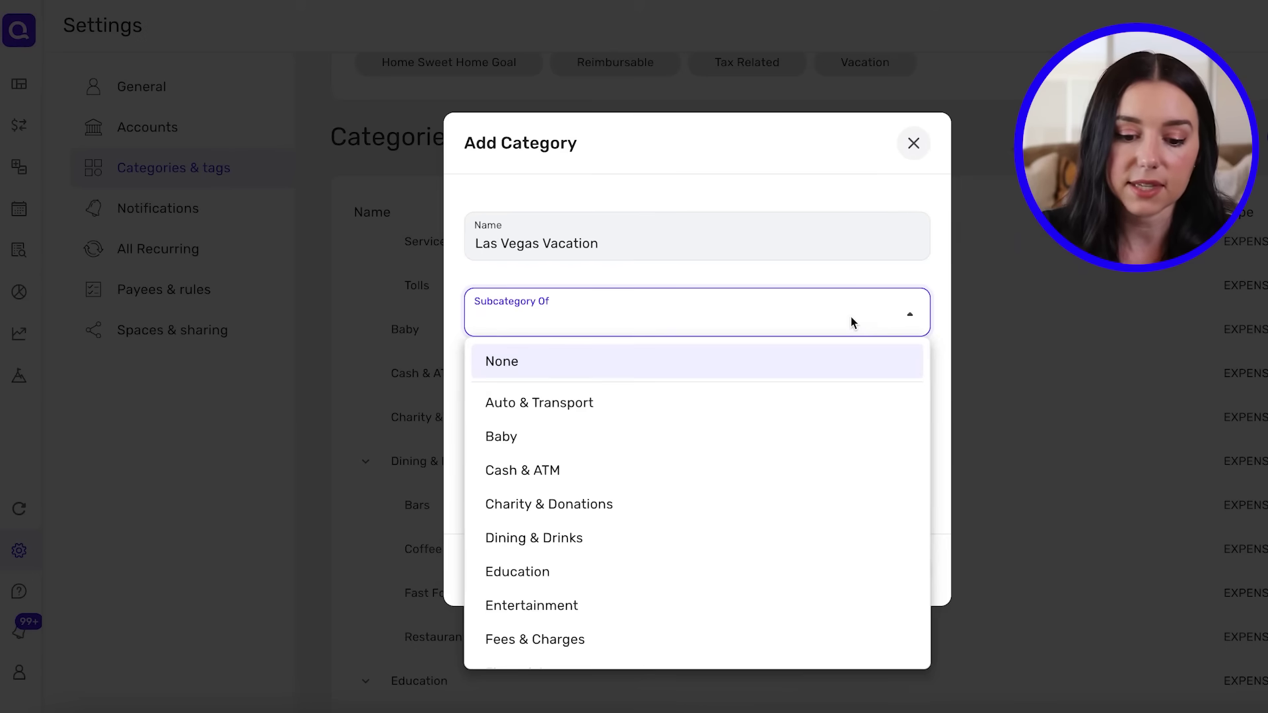
pyautogui.write('tra')
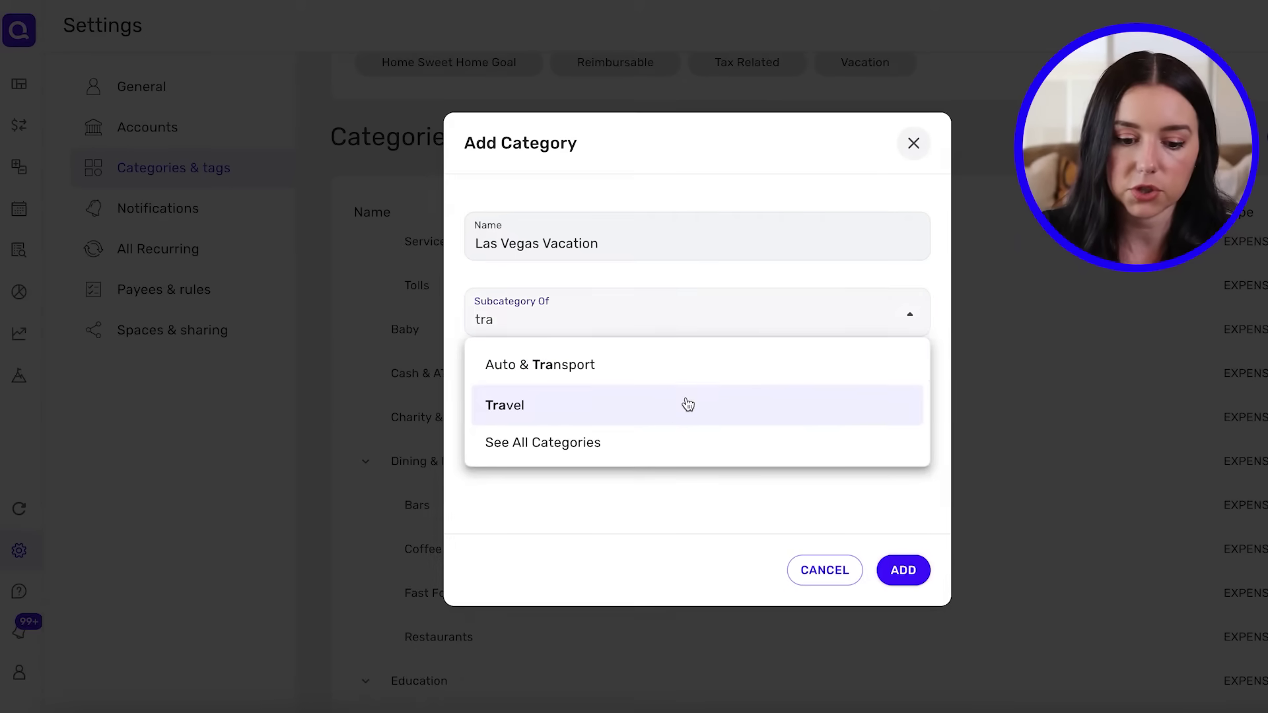
pyautogui.click(687, 403)
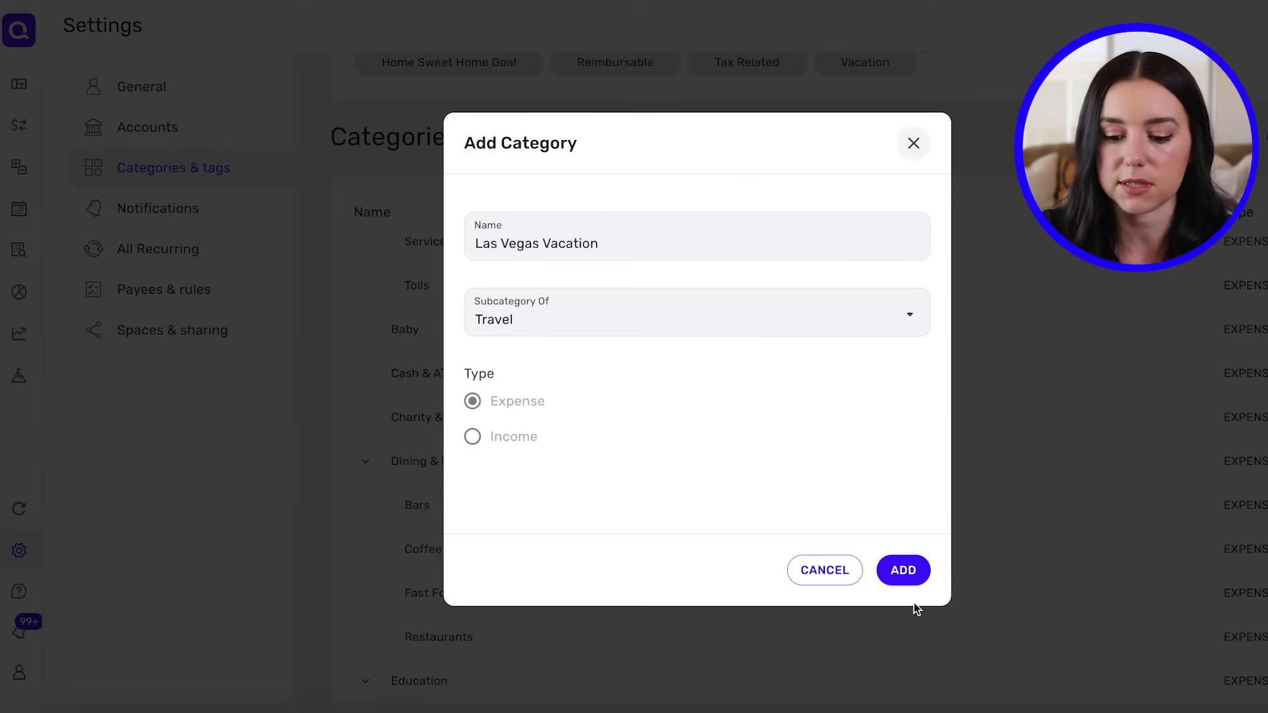
pyautogui.click(904, 572)
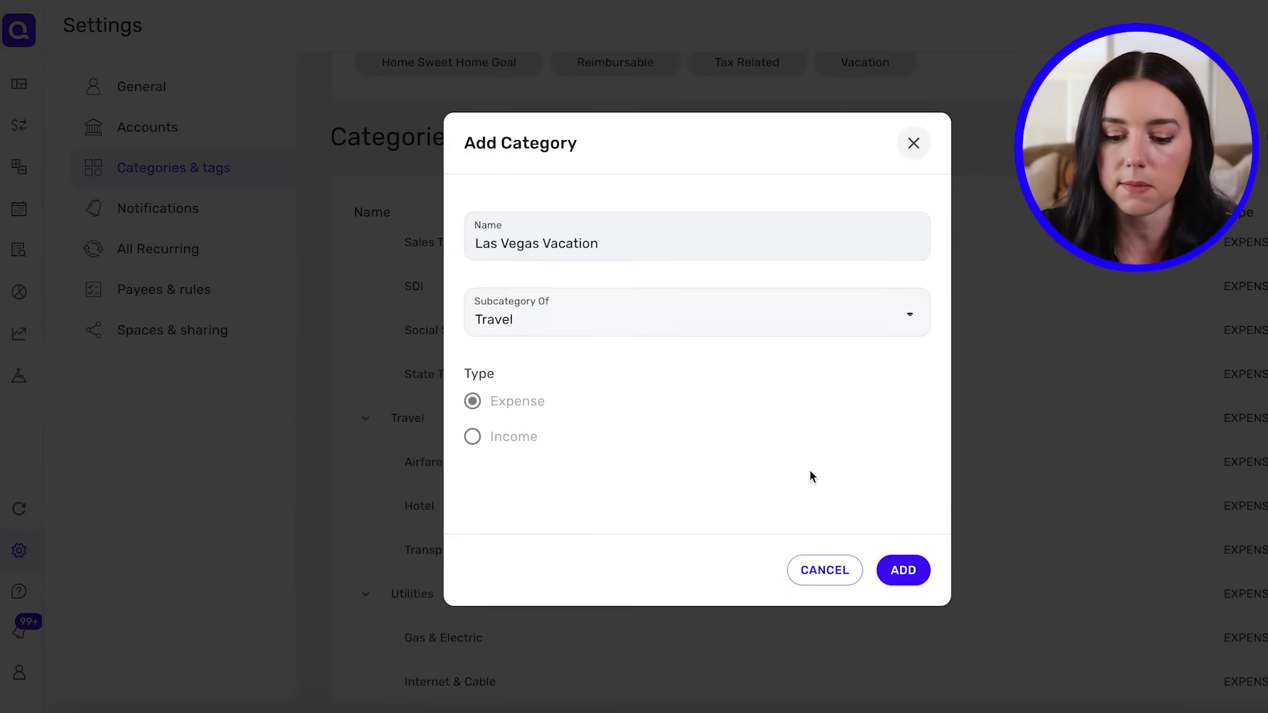
pyautogui.click(902, 570)
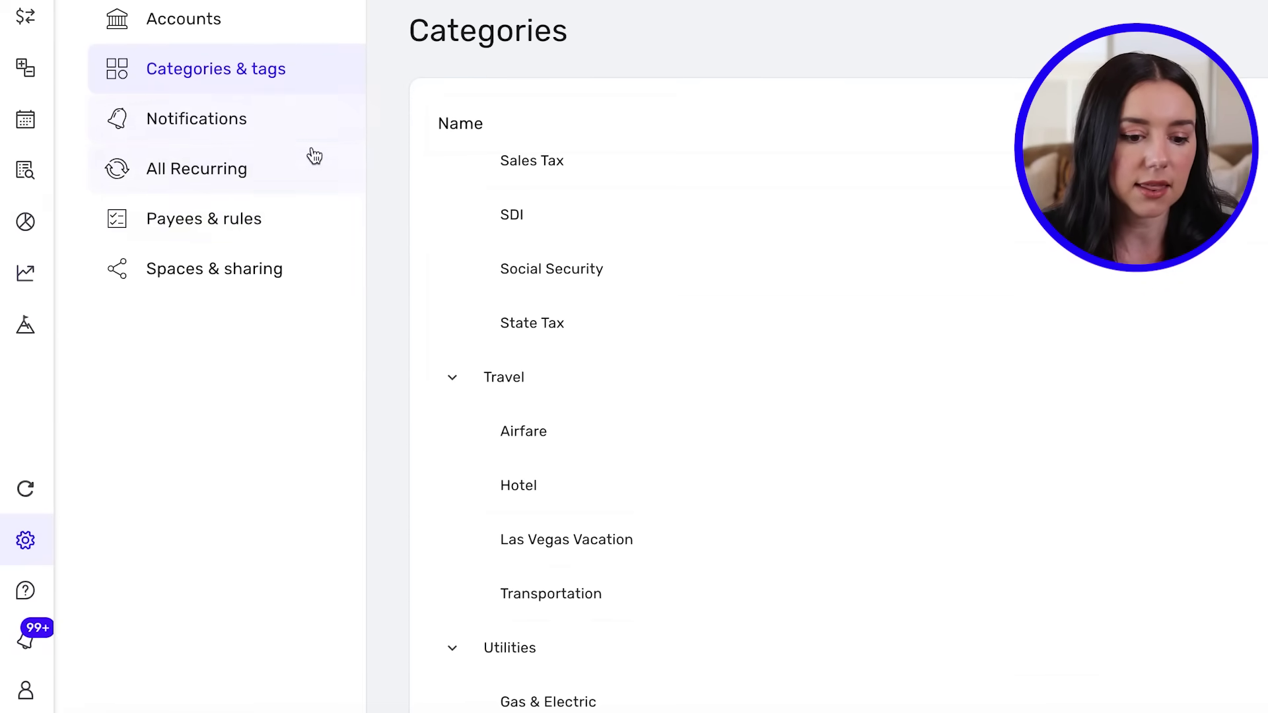
# - Review the recurring series in settings by bills, subscriptions, income and transfers, ending on the bills list
pyautogui.click(281, 164)
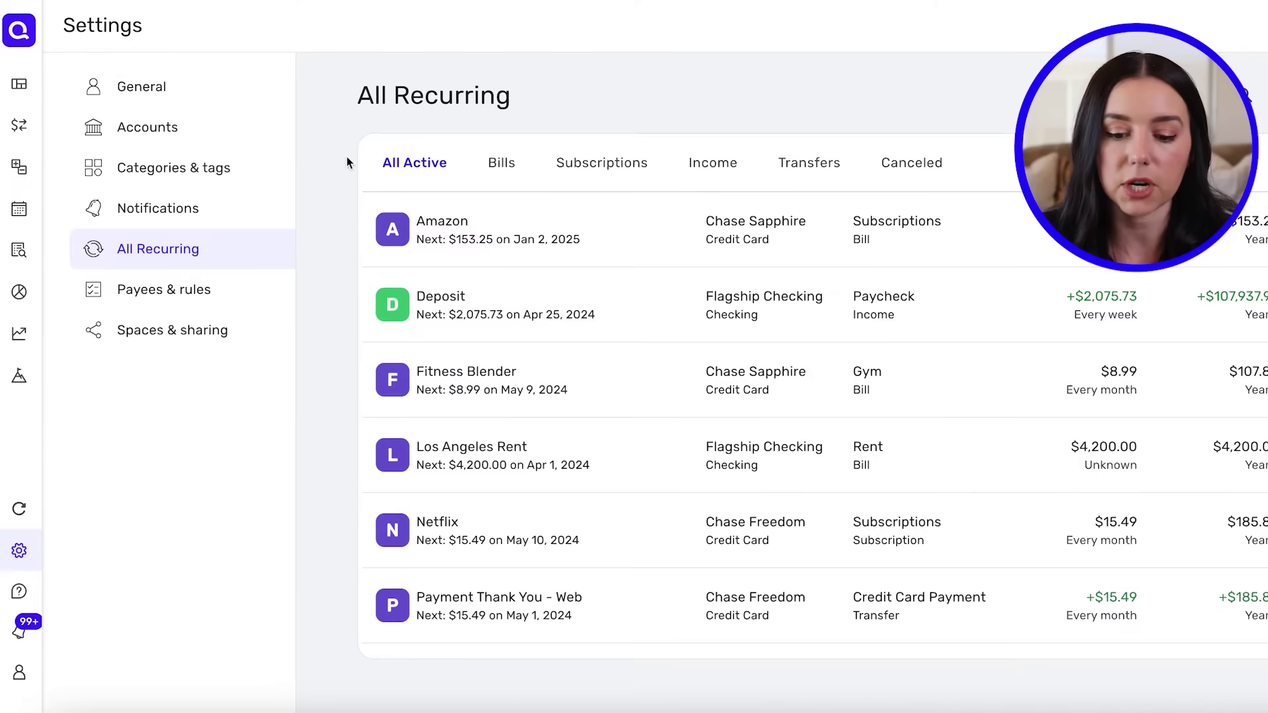
pyautogui.click(498, 171)
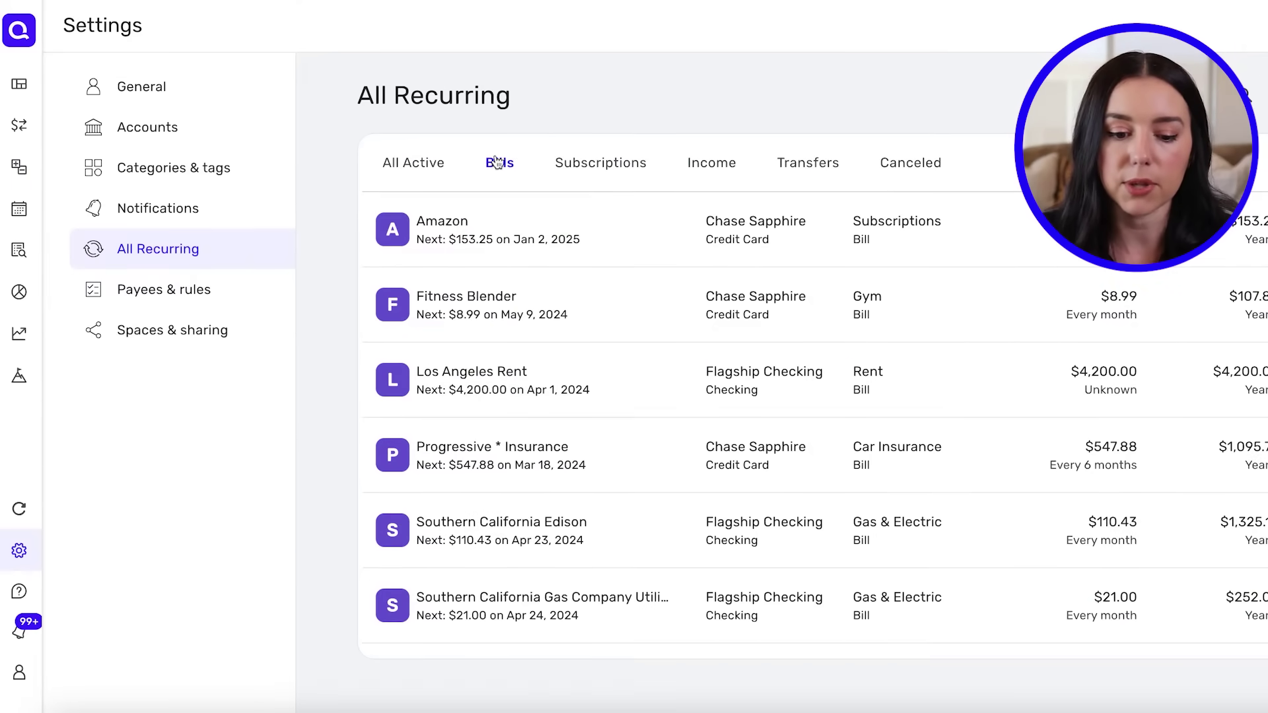
pyautogui.click(602, 170)
pyautogui.click(709, 170)
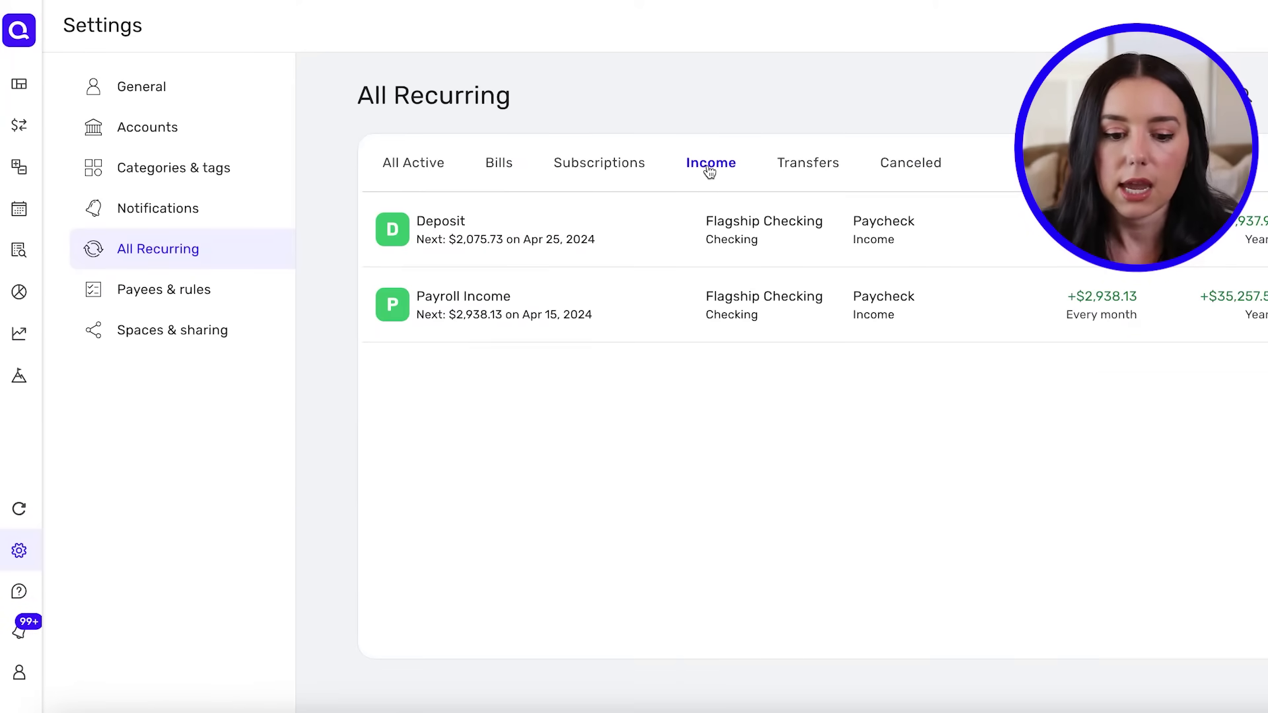
pyautogui.click(793, 170)
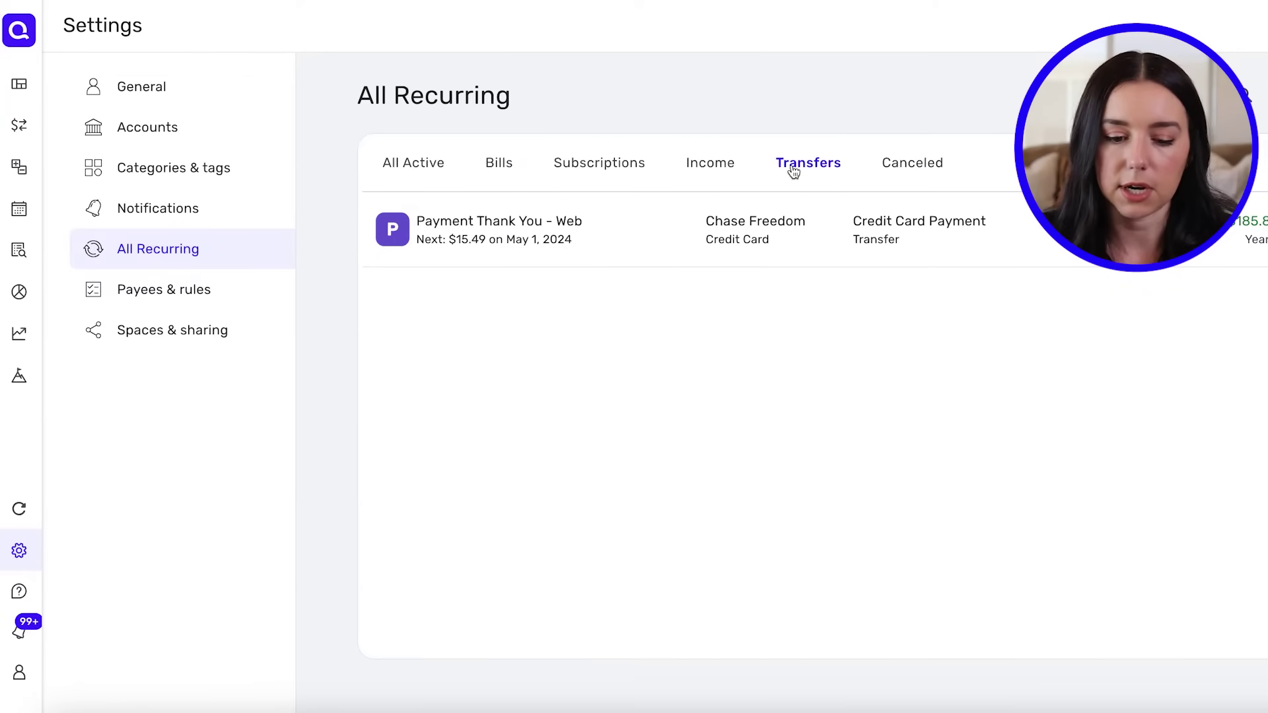
pyautogui.click(496, 162)
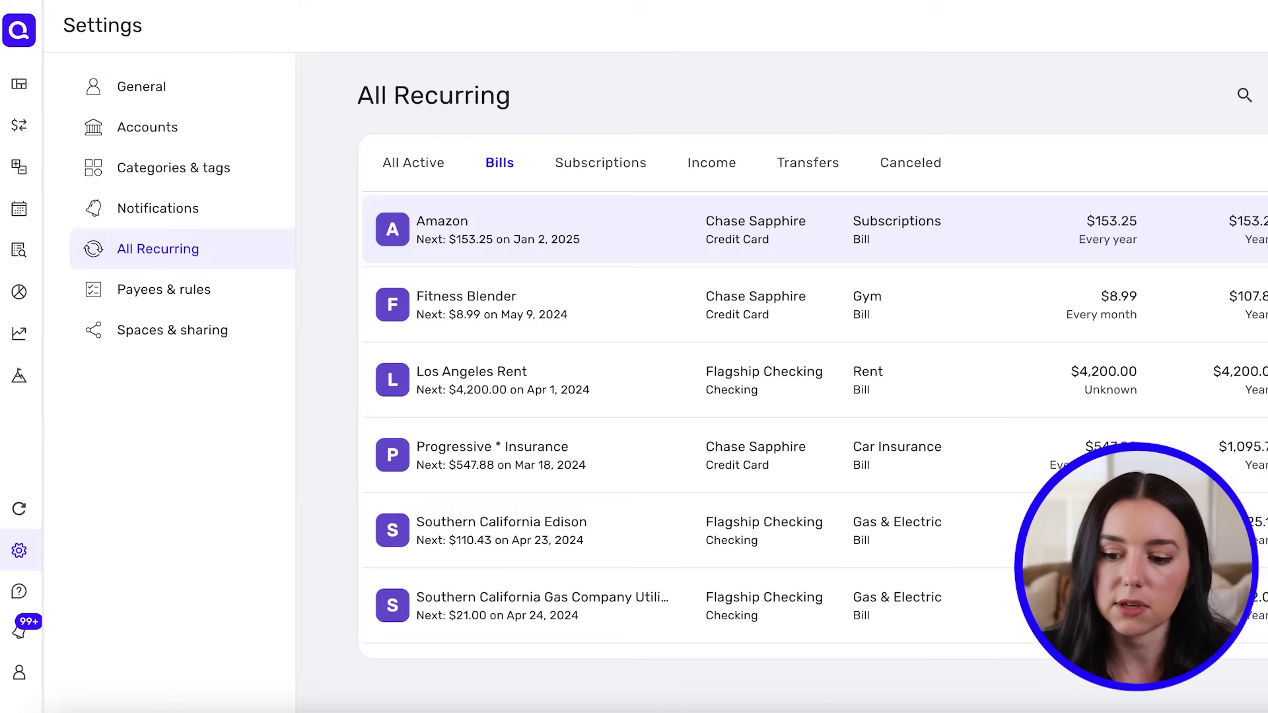
# - Open the Amazon bill series for editing to inspect its details and frequency options, and close it without saving
pyautogui.click(1265, 229)
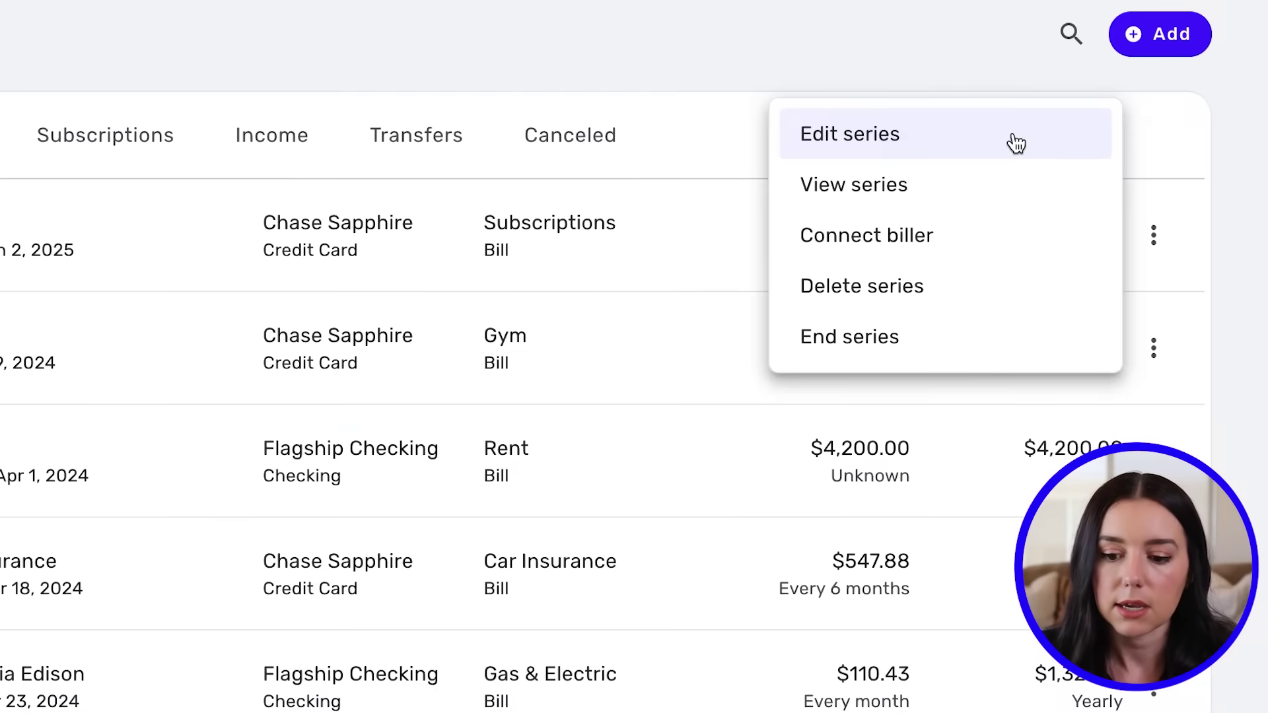
pyautogui.click(1015, 142)
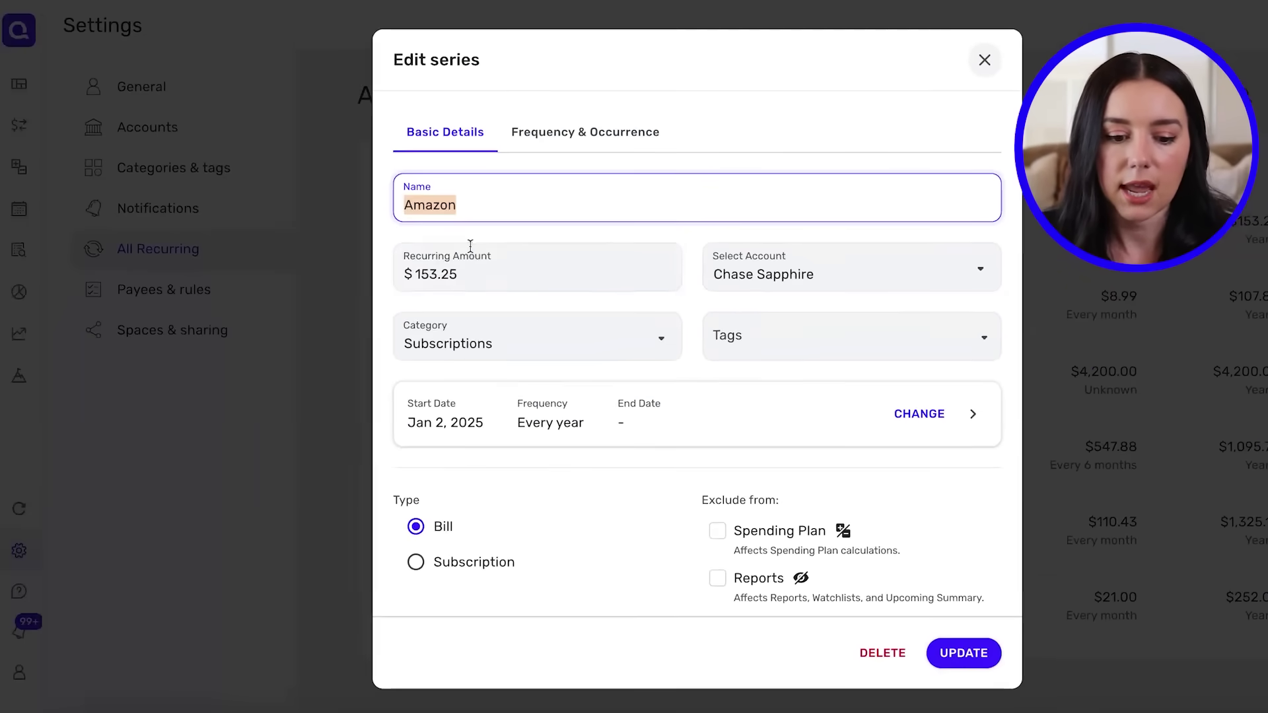
pyautogui.click(122, 289)
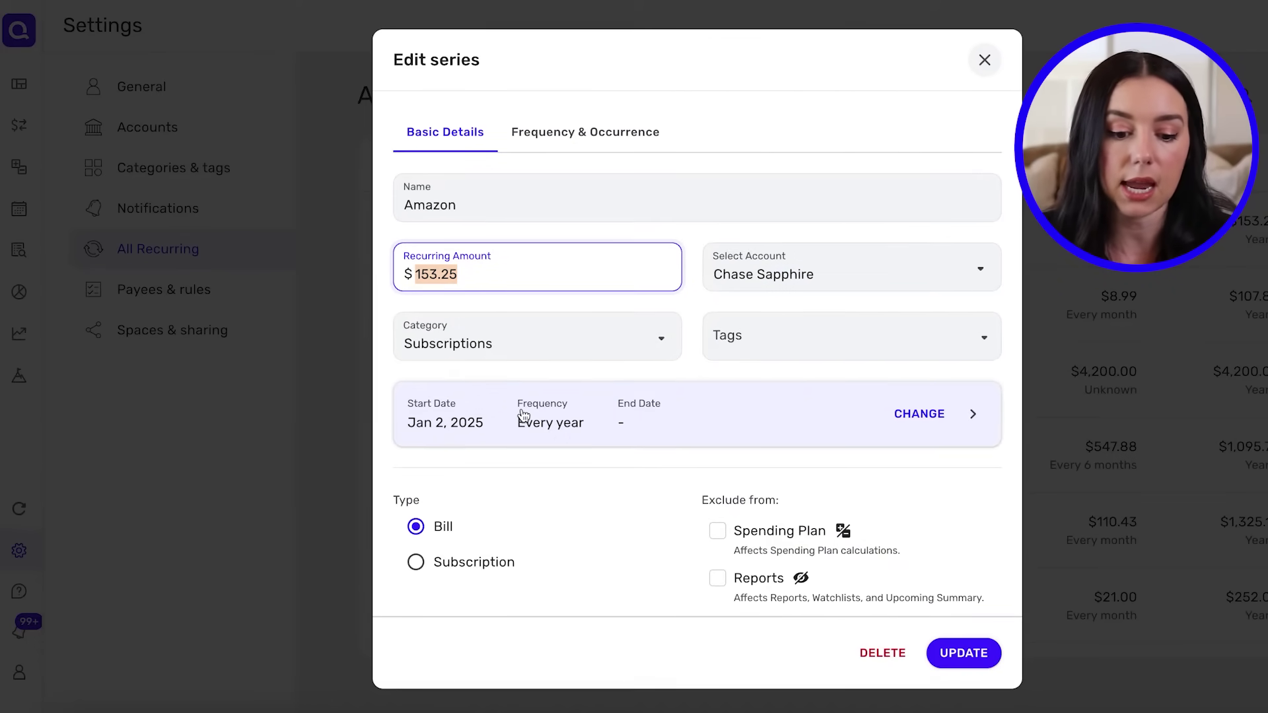
pyautogui.click(920, 414)
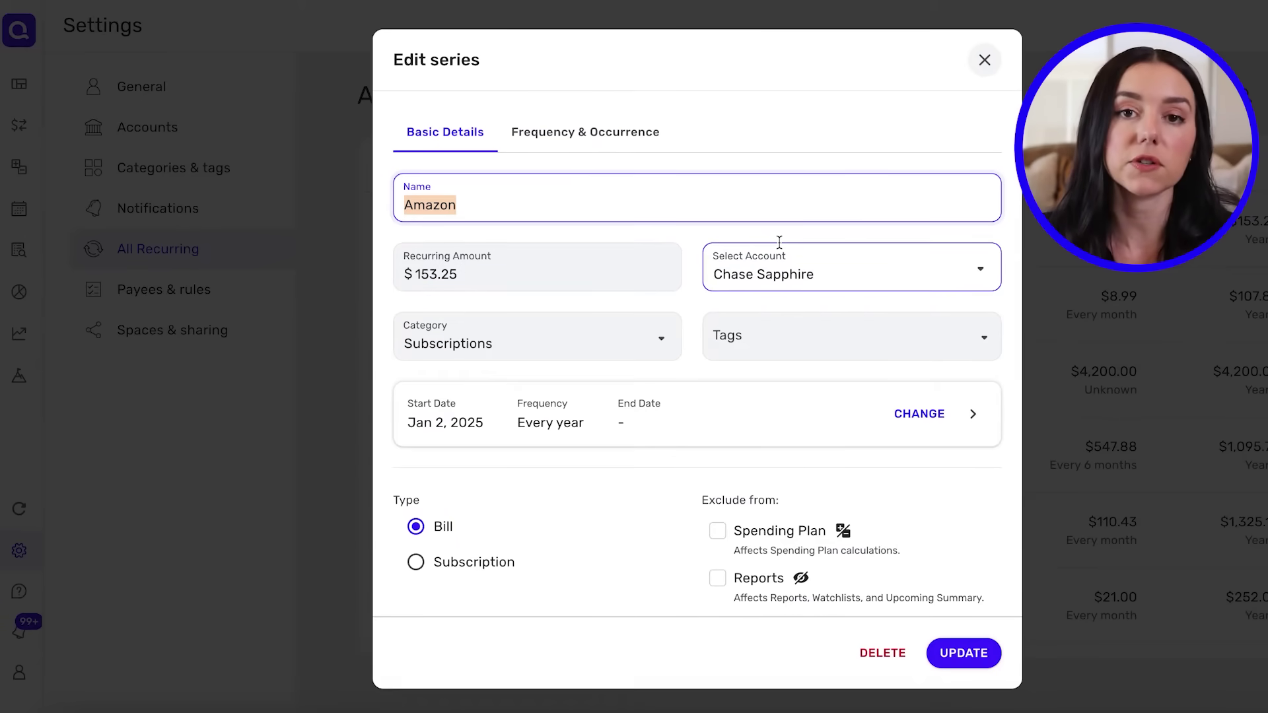
pyautogui.click(985, 60)
# - Open the transactions page with the activity of all accounts
pyautogui.moveTo(33, 130)
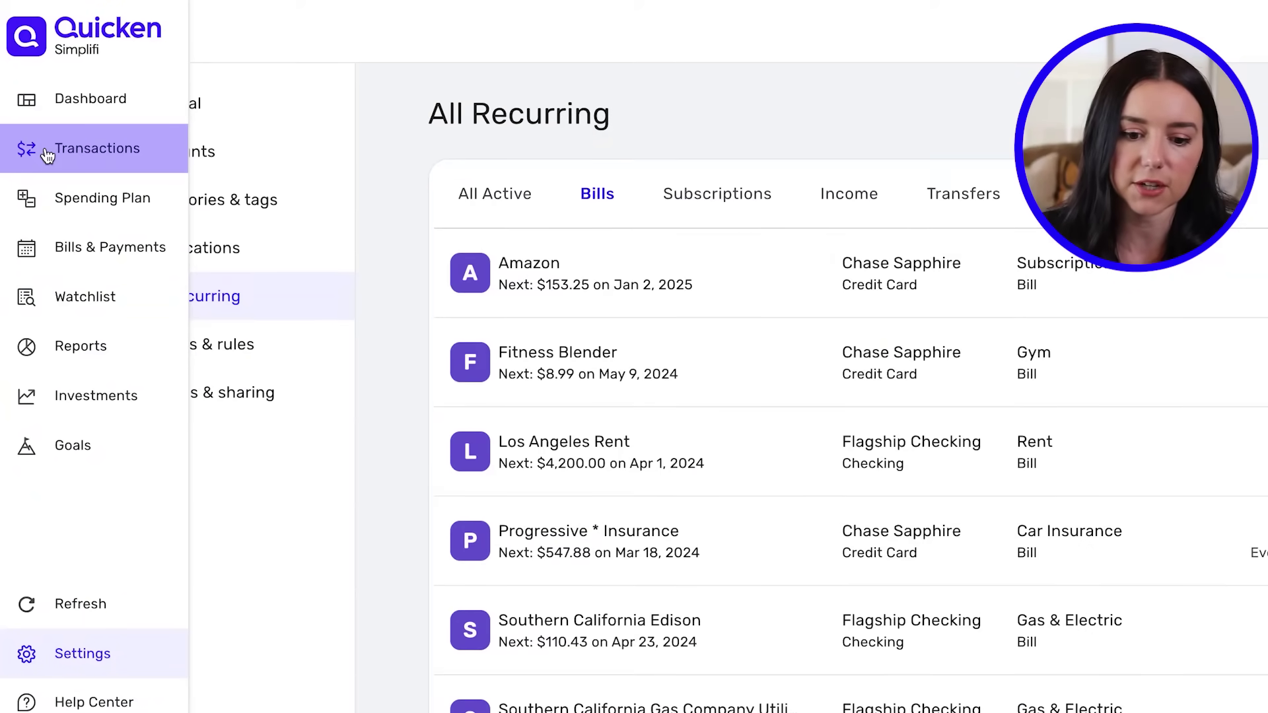
pyautogui.click(46, 154)
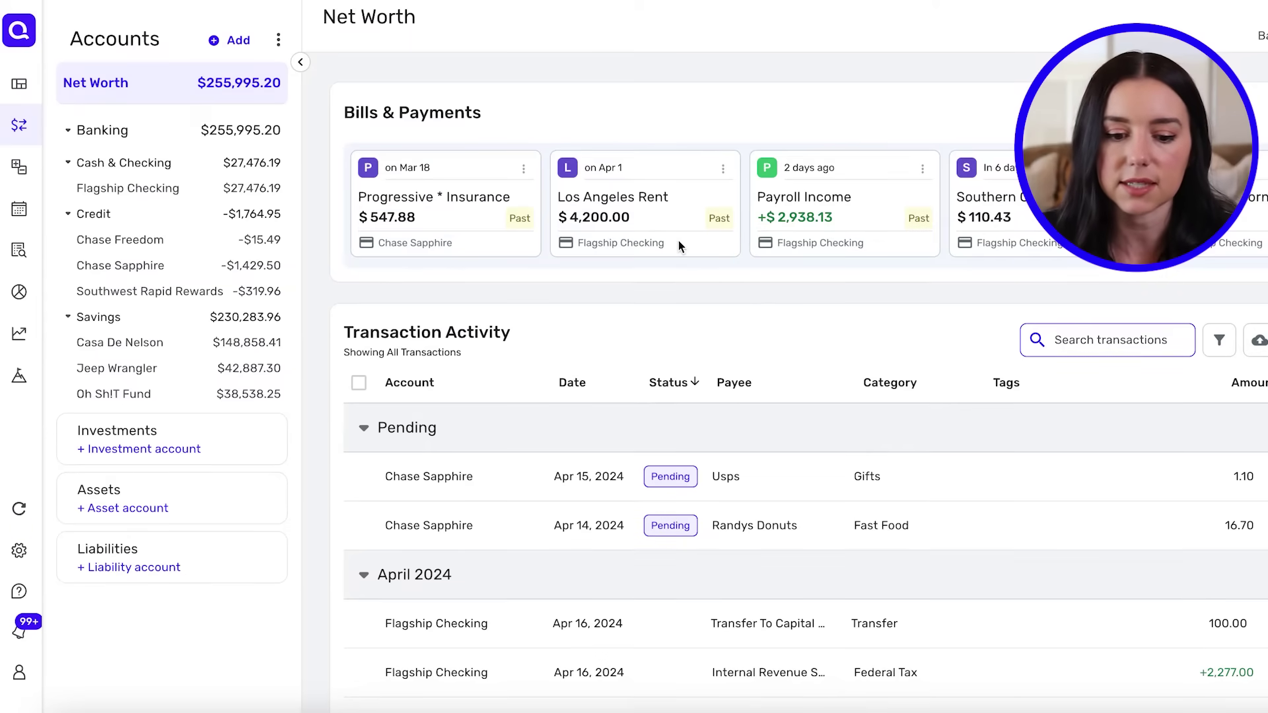
pyautogui.click(497, 271)
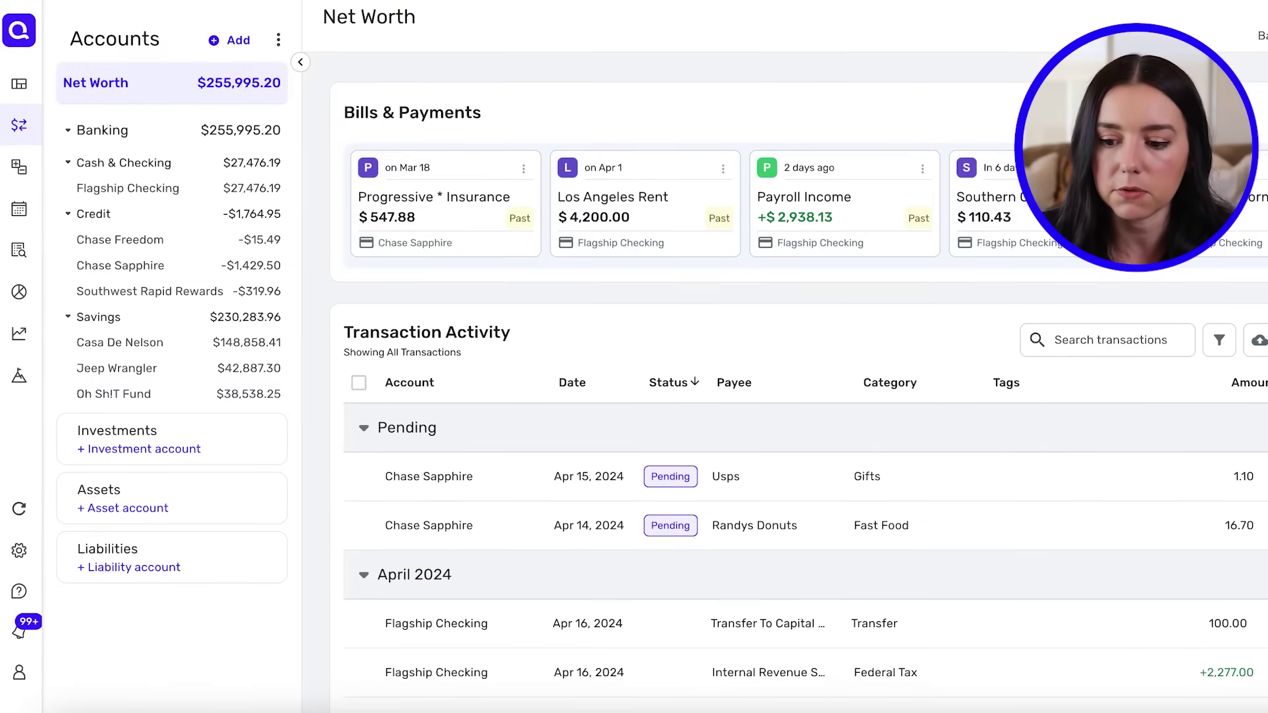
# - Browse the bills and payments reminders and inspect the available actions for the Progressive insurance reminder
pyautogui.hscroll(5, 647, 205)
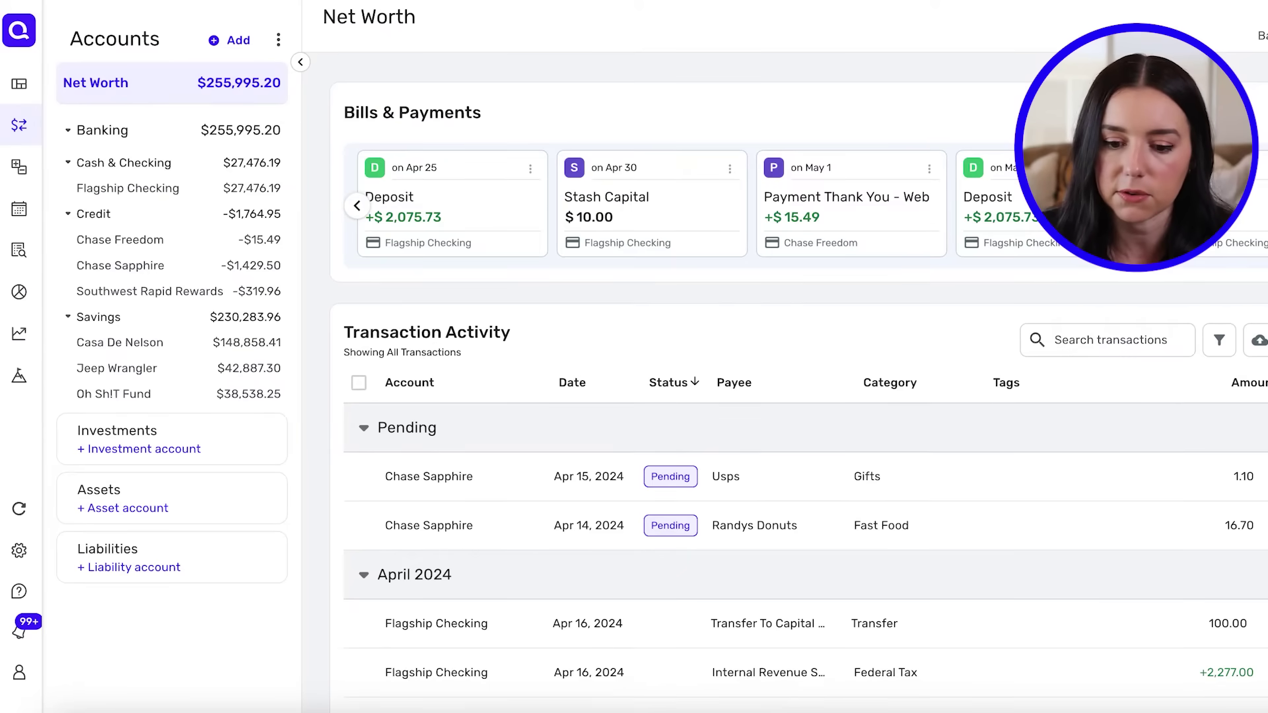
pyautogui.hscroll(-5, 355, 244)
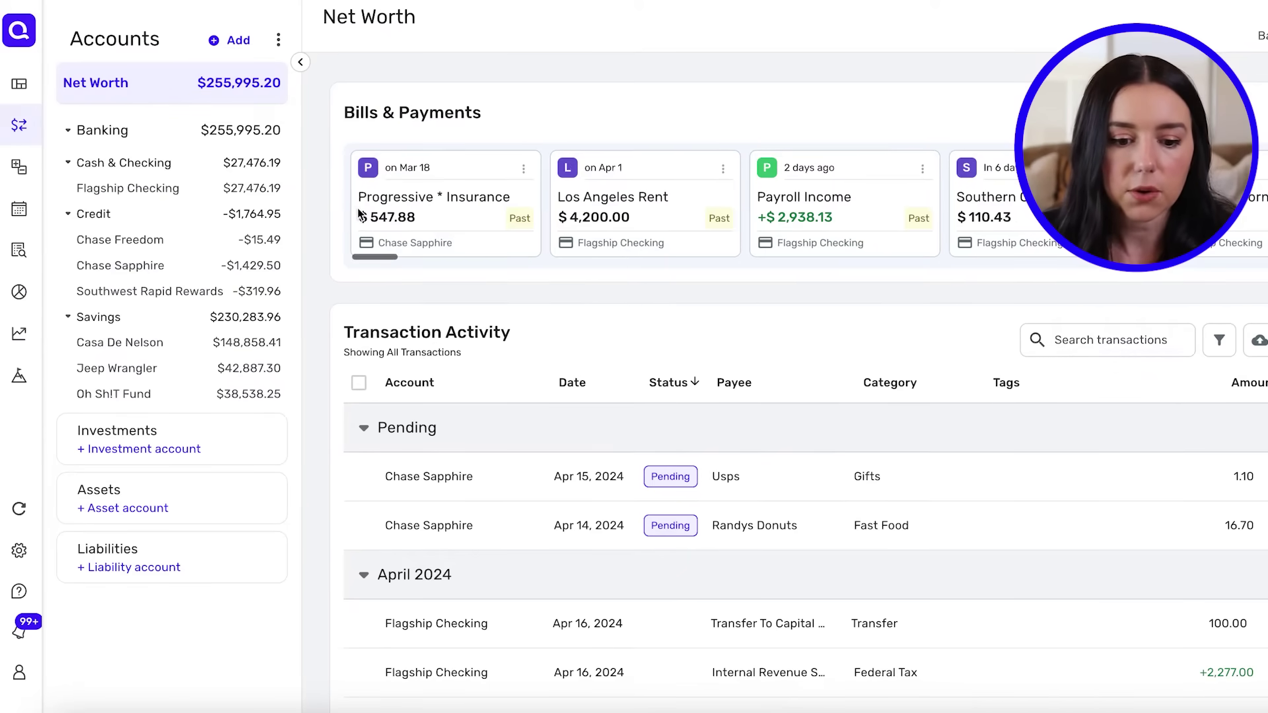
pyautogui.click(526, 170)
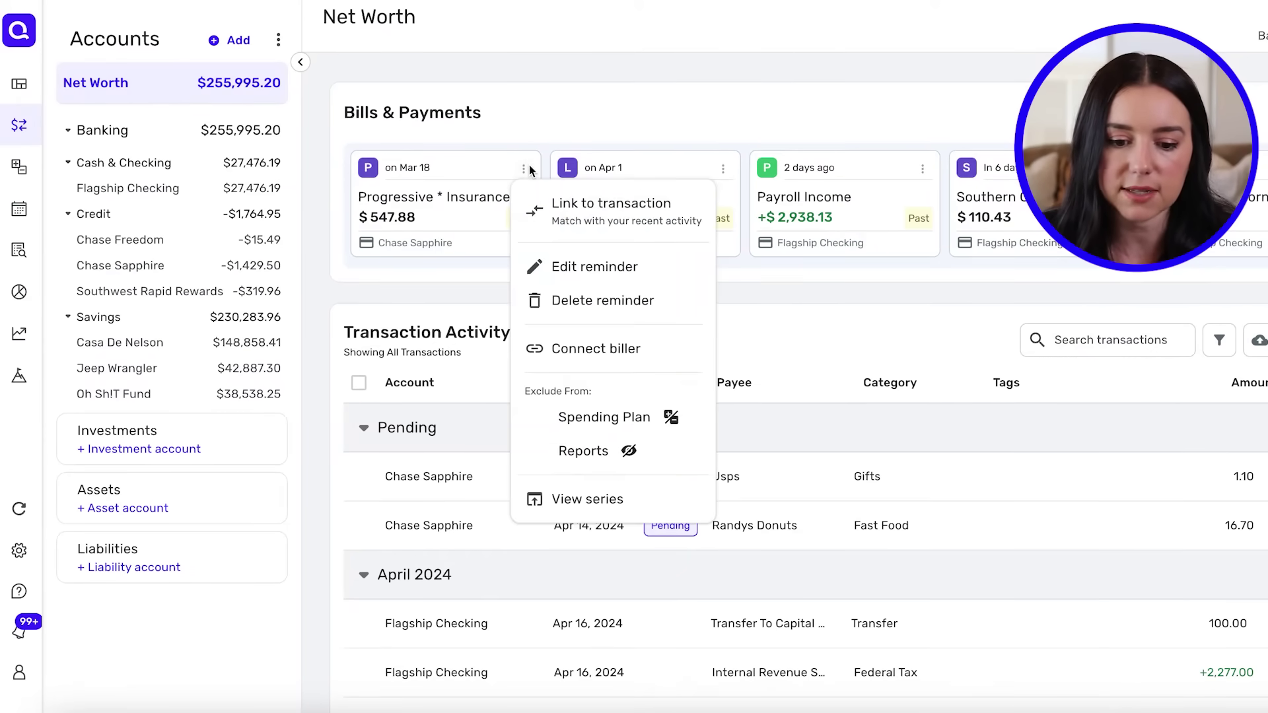
pyautogui.click(521, 171)
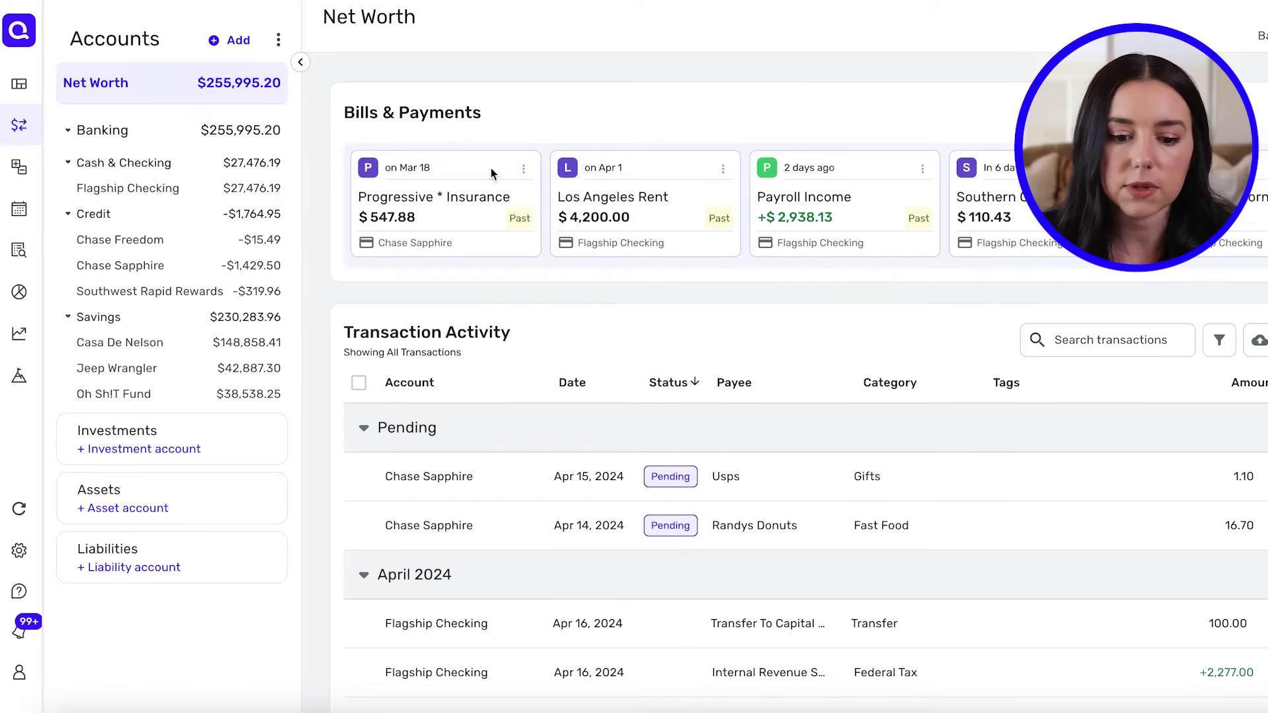
# - Link the Progressive insurance reminder to the Mar 17, 2024 Progressive car insurance transaction of $593.88
pyautogui.click(524, 173)
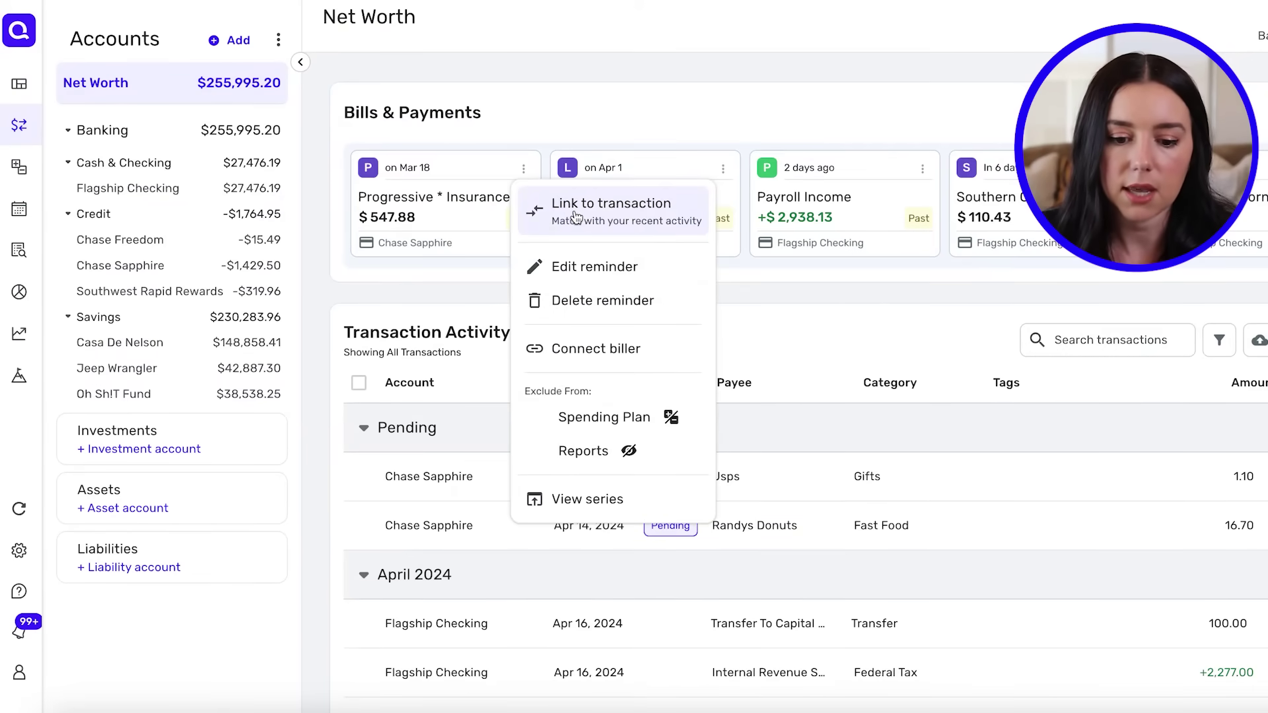
pyautogui.click(575, 216)
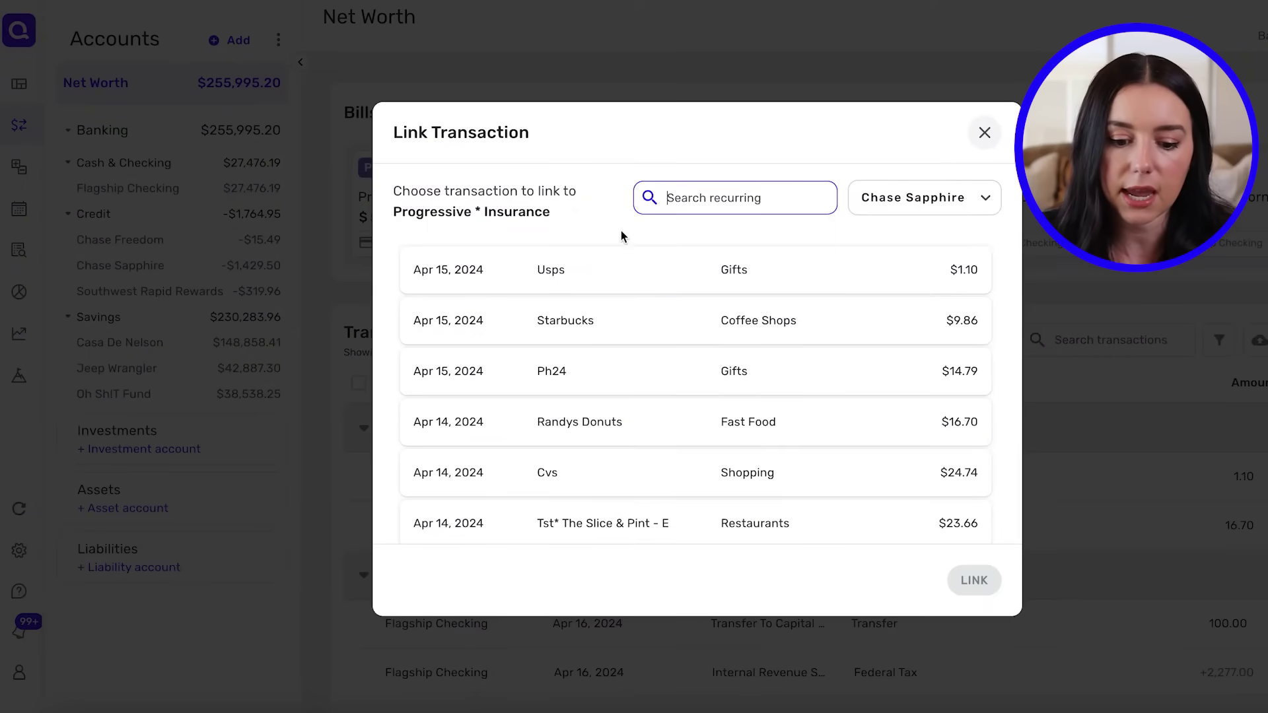
pyautogui.scroll(-3, 705, 338)
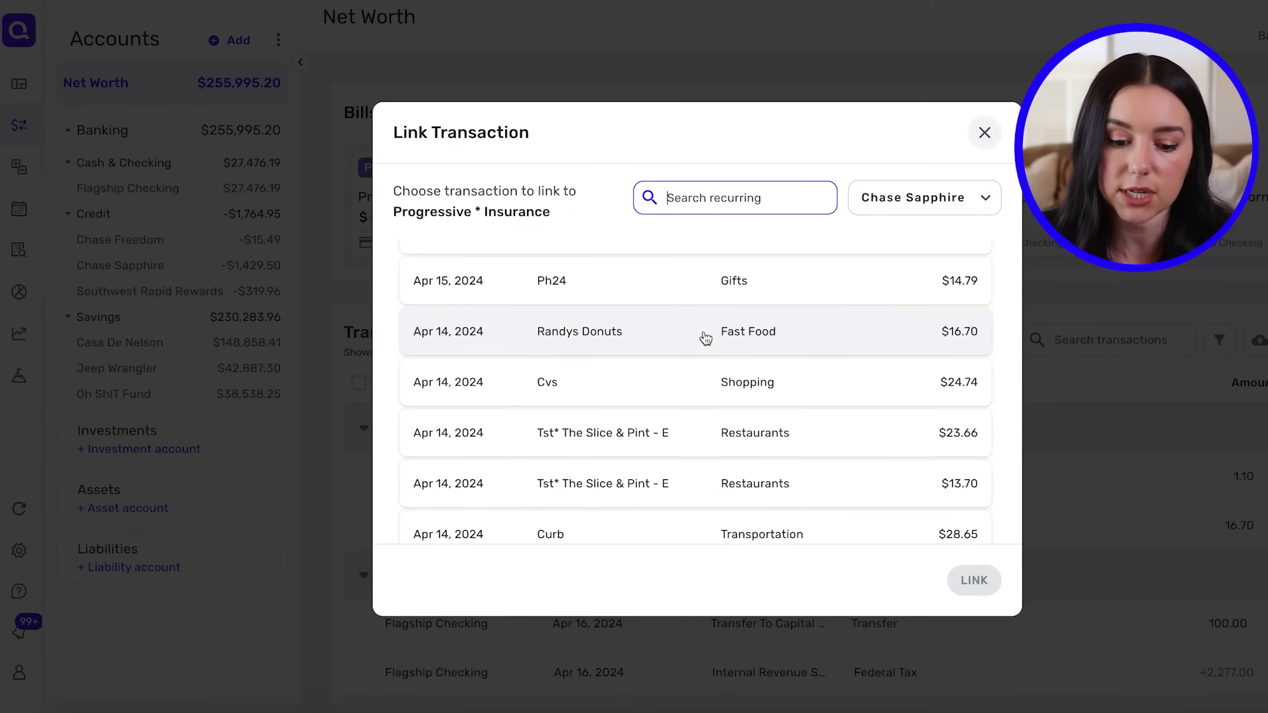
pyautogui.scroll(-2, 702, 337)
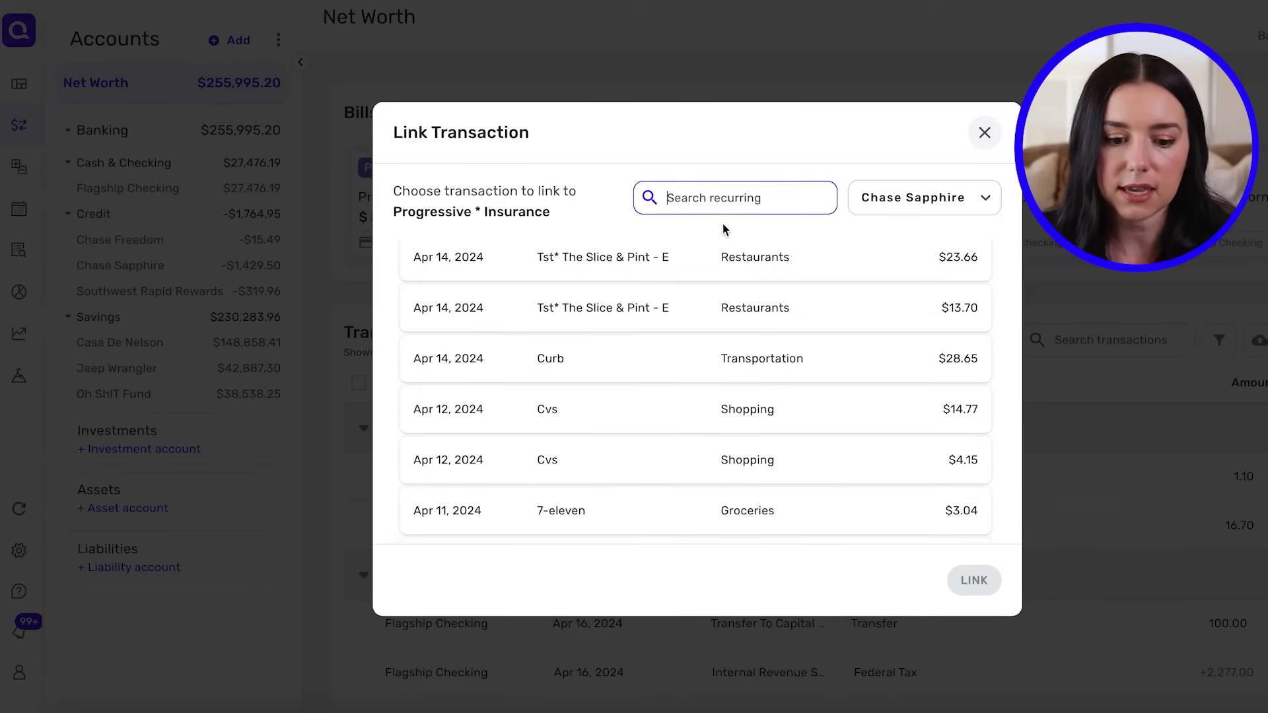
pyautogui.write('pr')
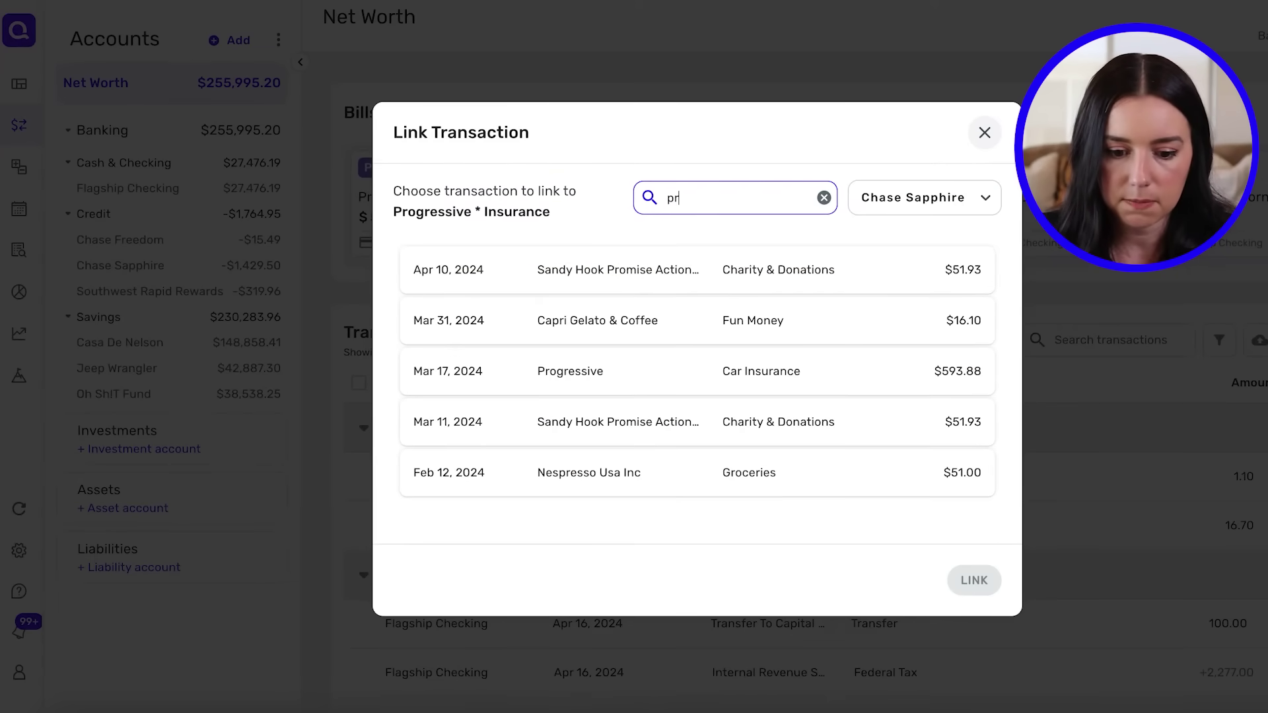
pyautogui.click(889, 380)
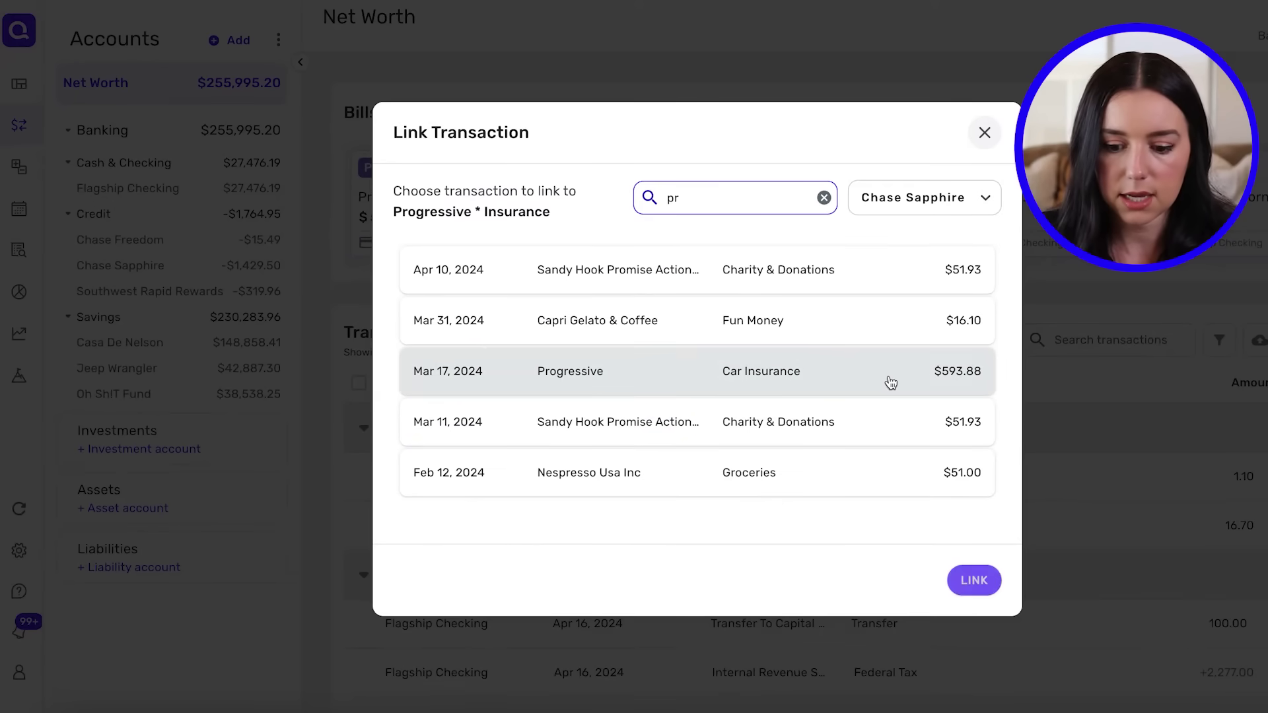
pyautogui.click(982, 583)
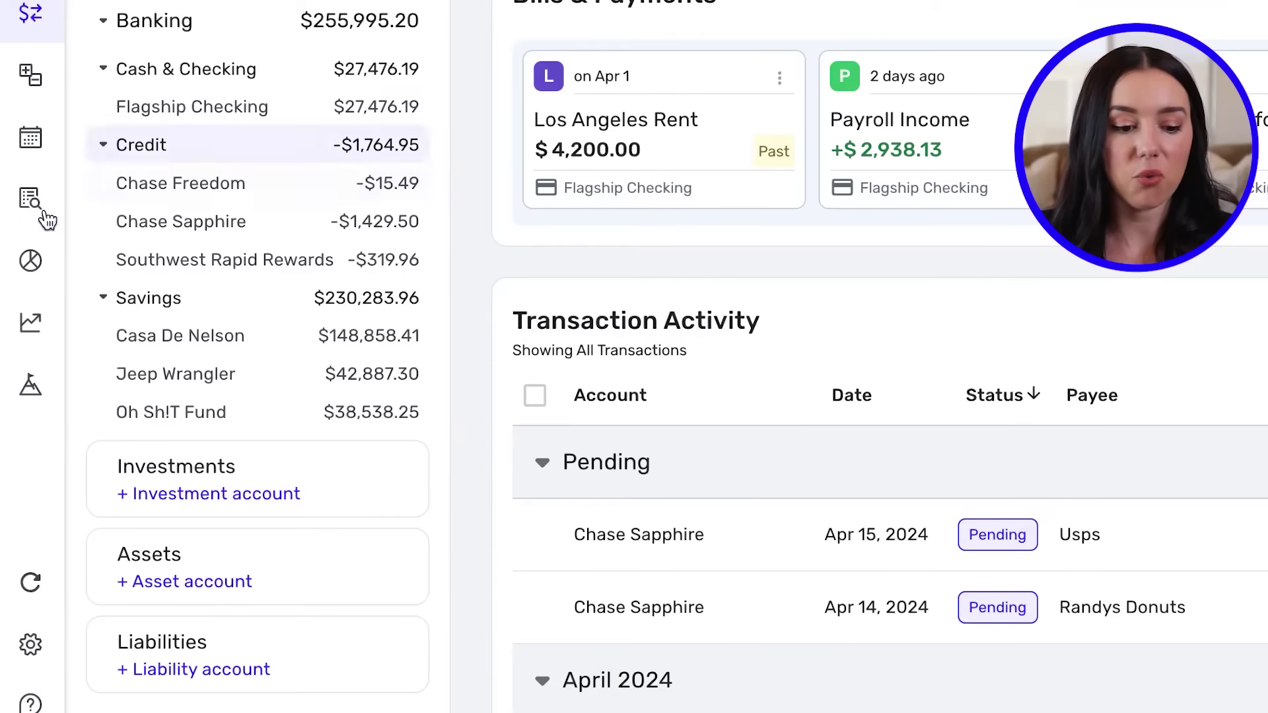
# - Start a new category-based watchlist in the spending watchlist and name it "Shopping"
pyautogui.moveTo(46, 215)
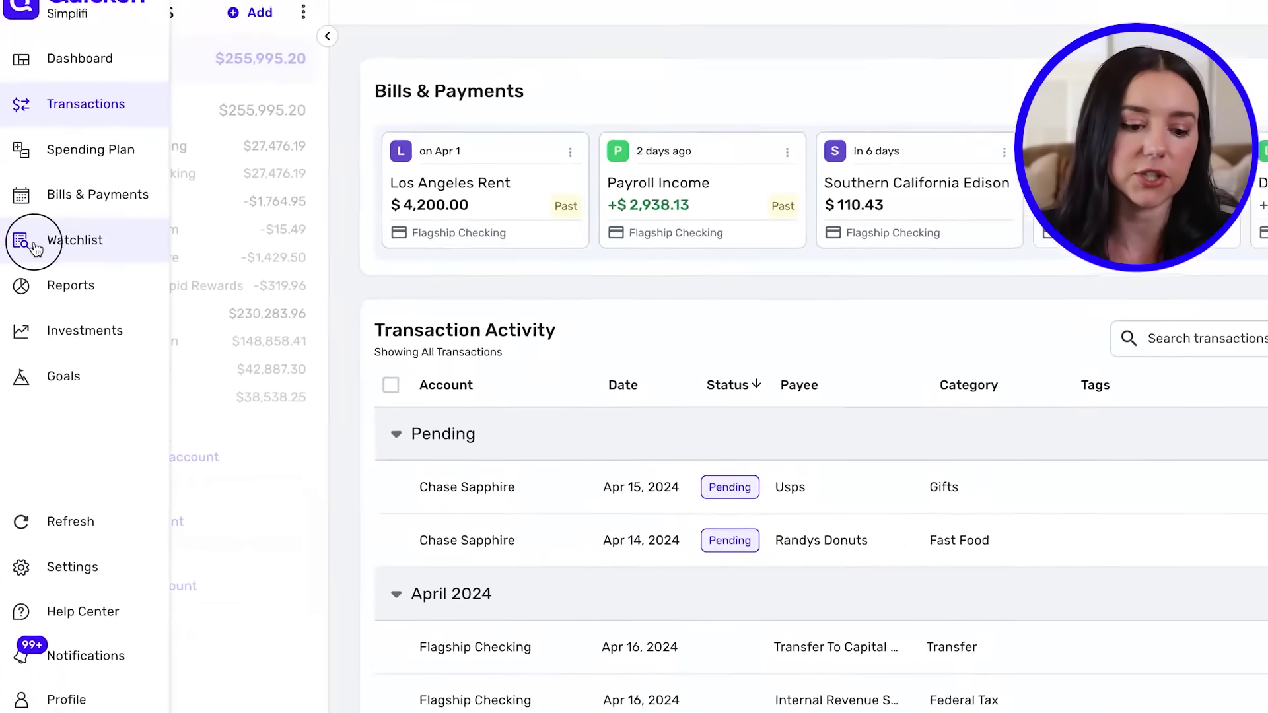
pyautogui.click(47, 215)
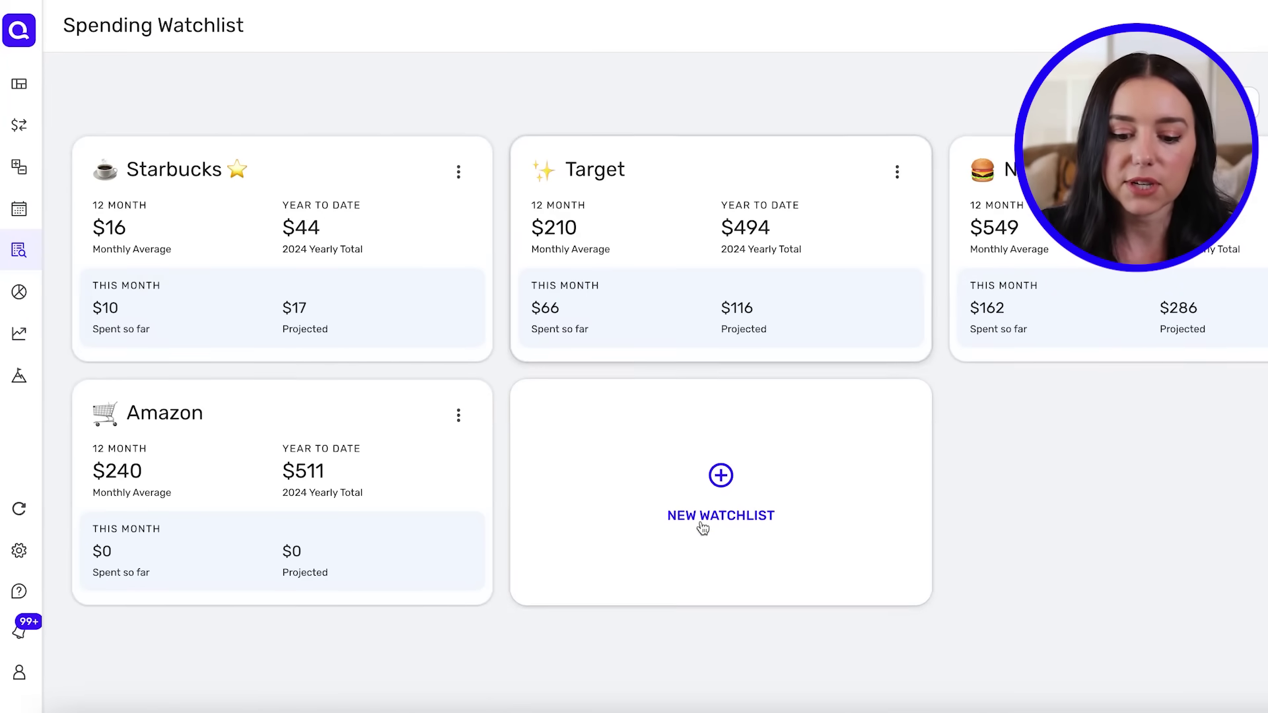
pyautogui.click(720, 505)
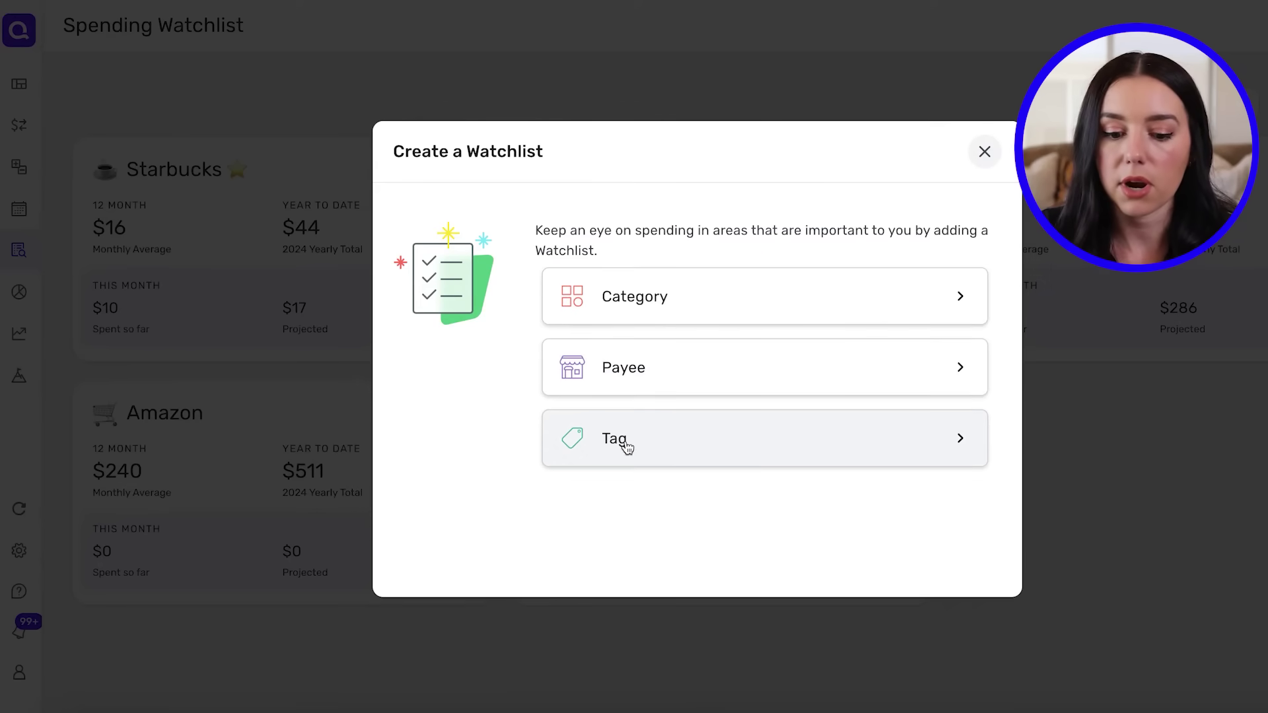
pyautogui.click(670, 300)
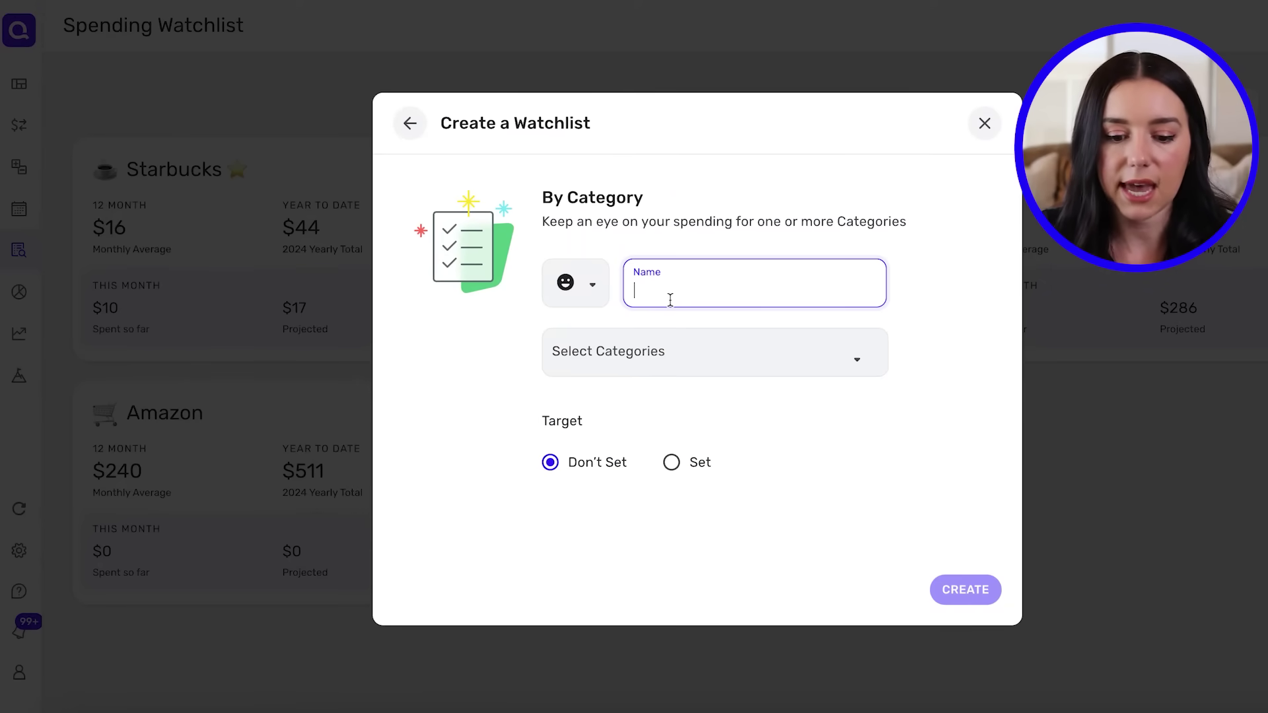
pyautogui.write('S')
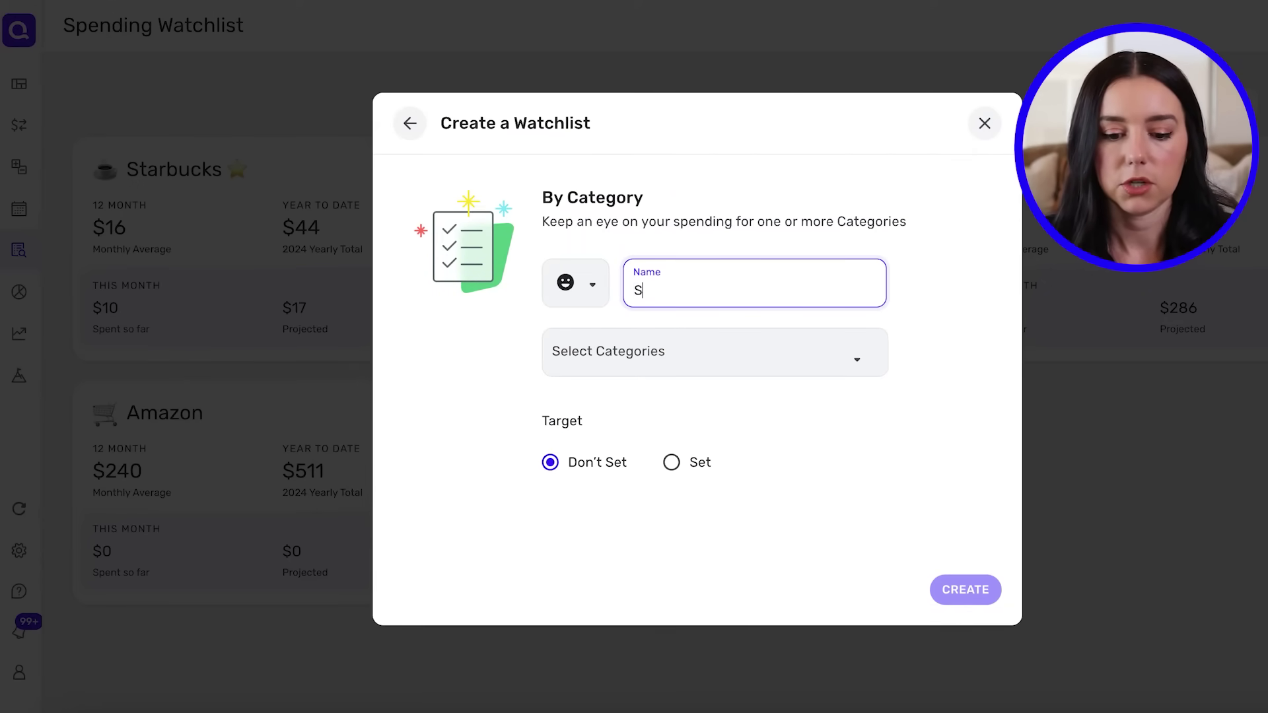
pyautogui.write('hopping')
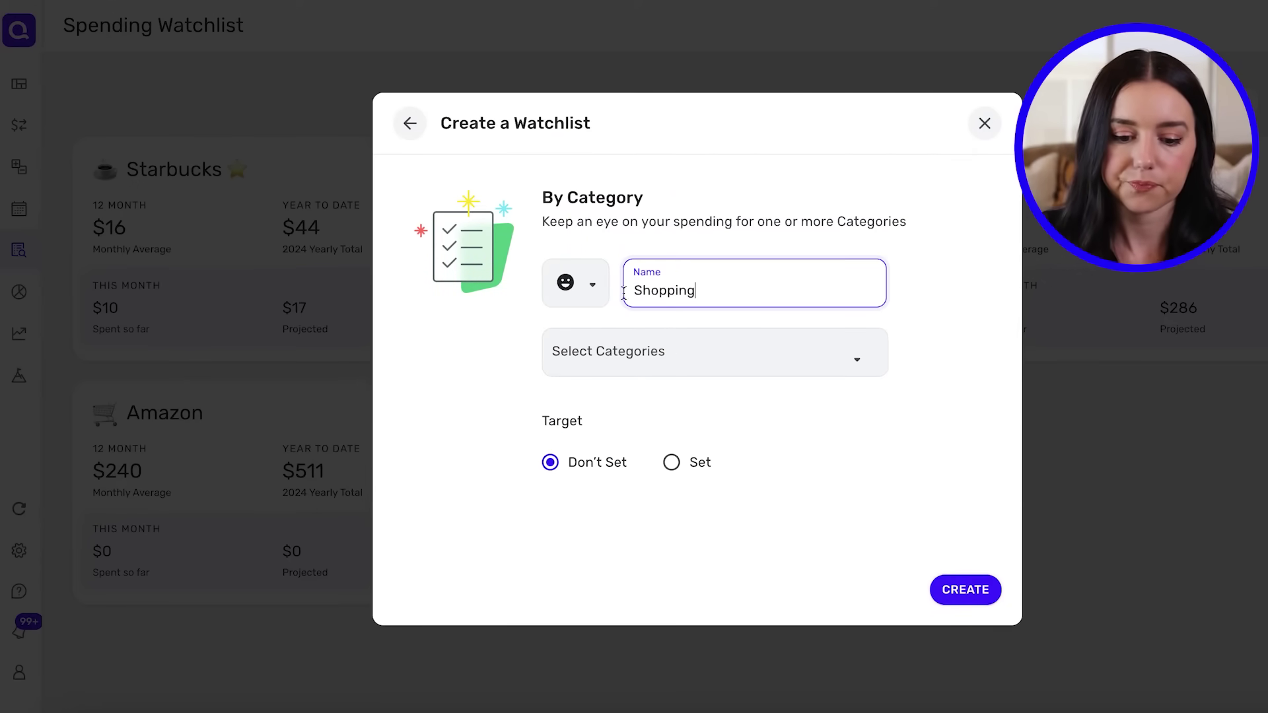
# - Give the Shopping watchlist the Shopping Bags emoji, found by searching for "shopp"
pyautogui.click(561, 284)
pyautogui.click(462, 347)
pyautogui.write('shopp')
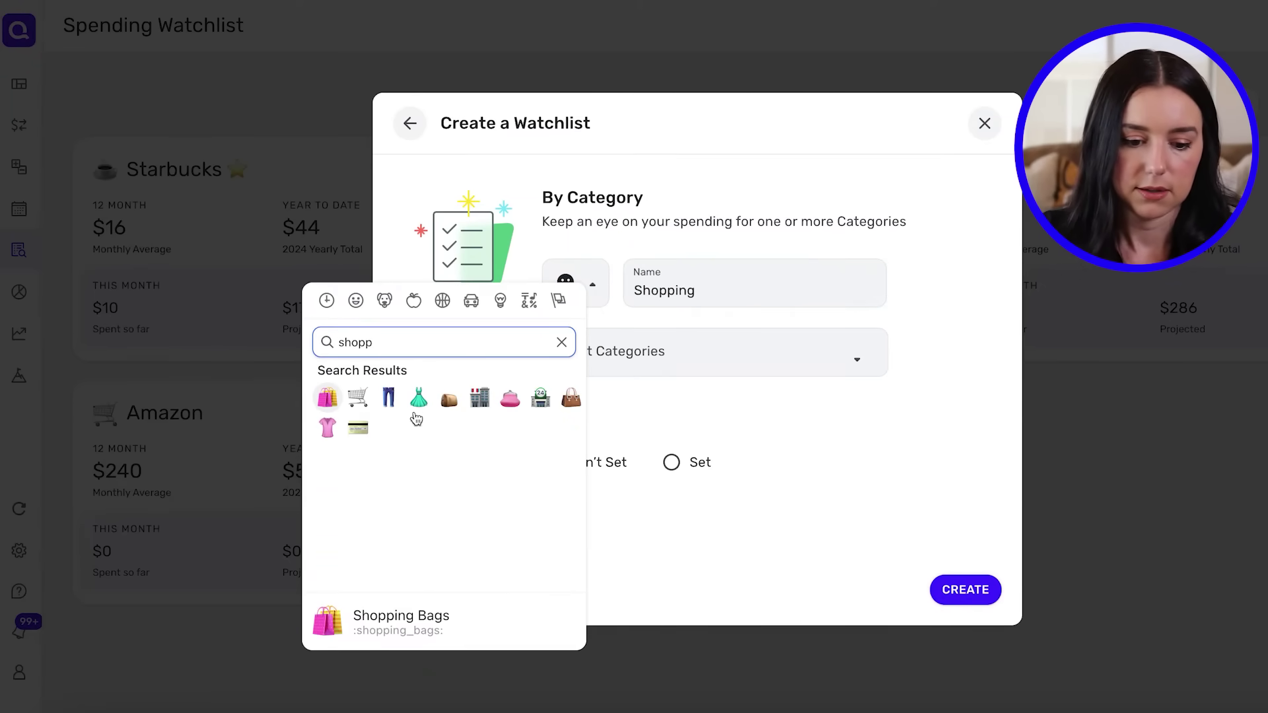
pyautogui.click(327, 397)
# - Assign the Shopping category with all its subcategories to the new watchlist
pyautogui.click(870, 361)
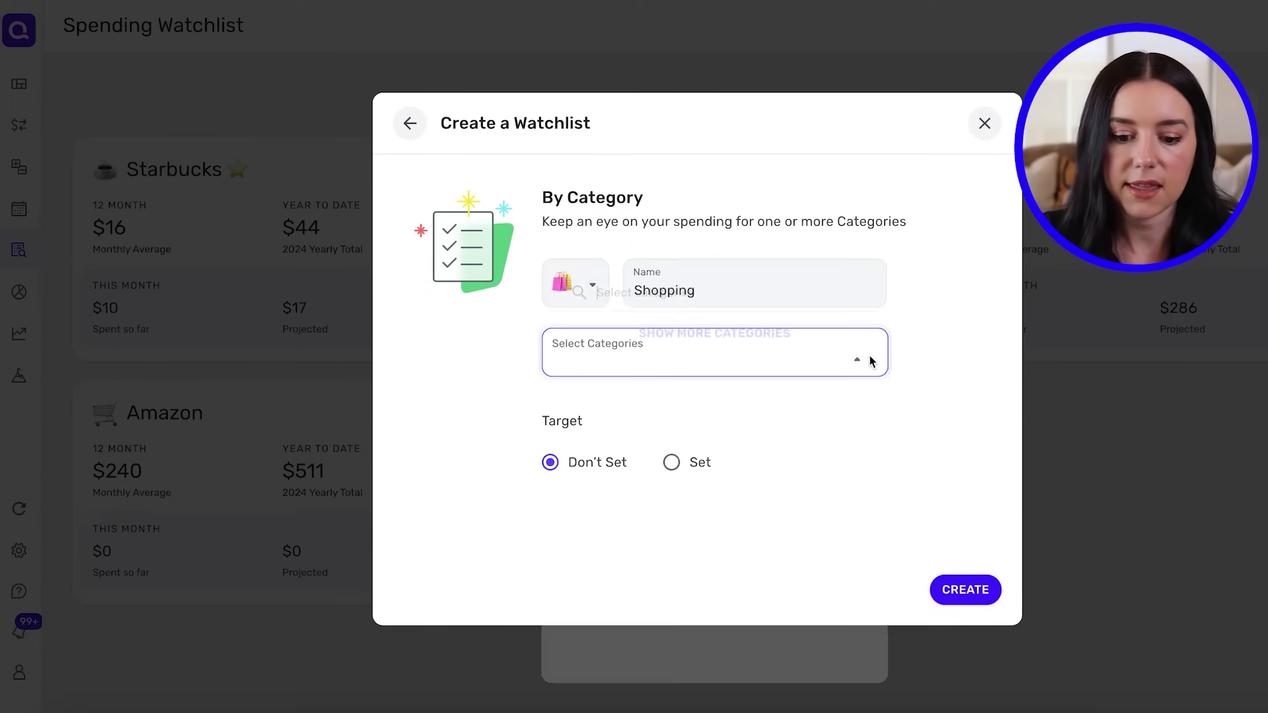
pyautogui.write('sh')
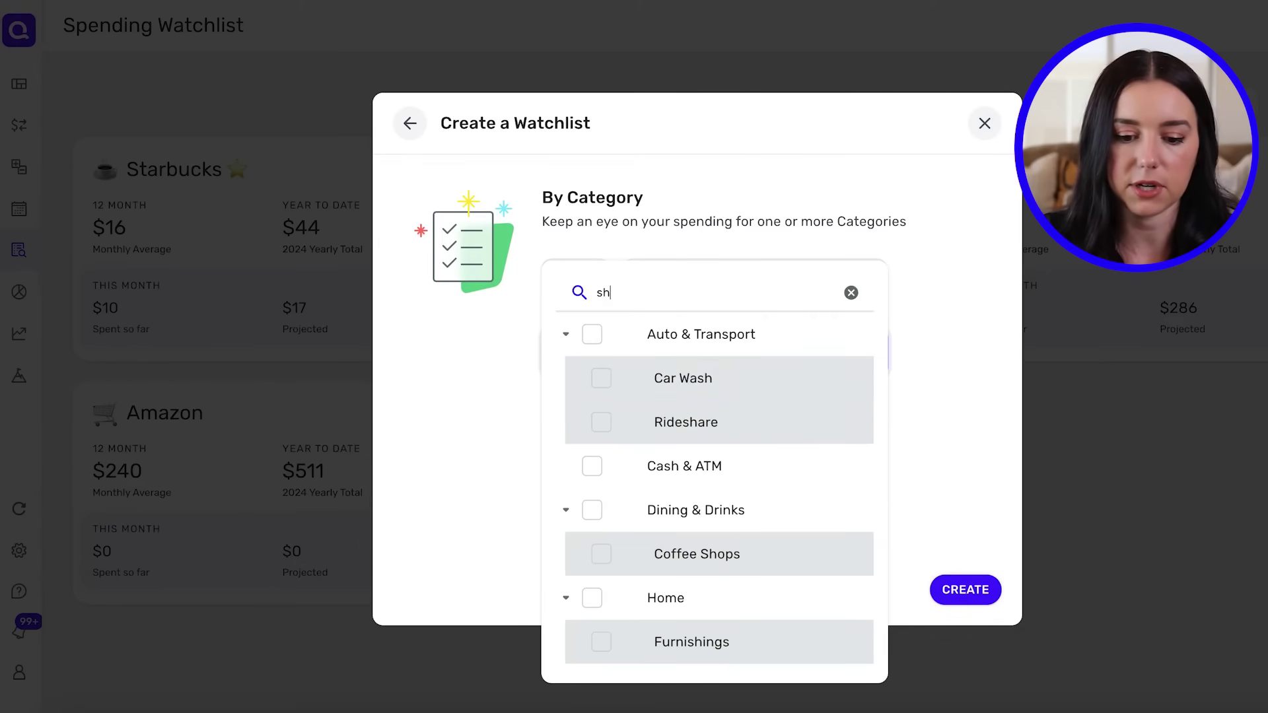
pyautogui.write('o')
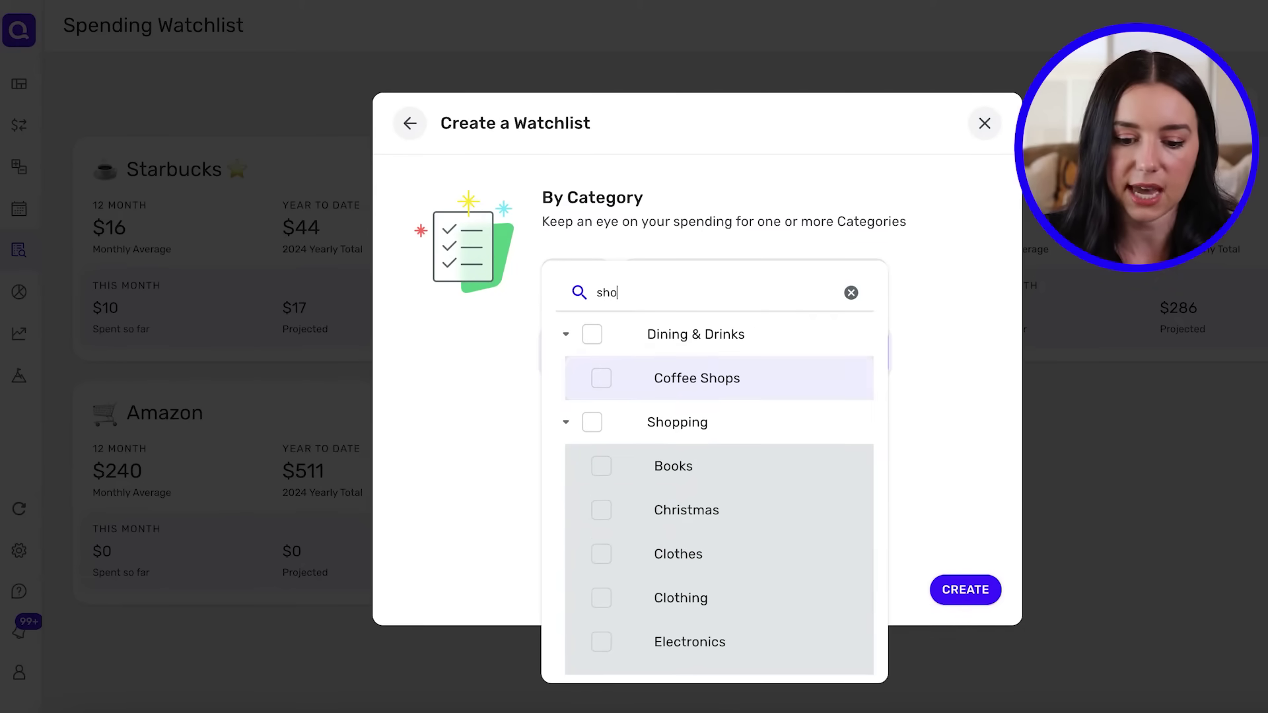
pyautogui.write('p')
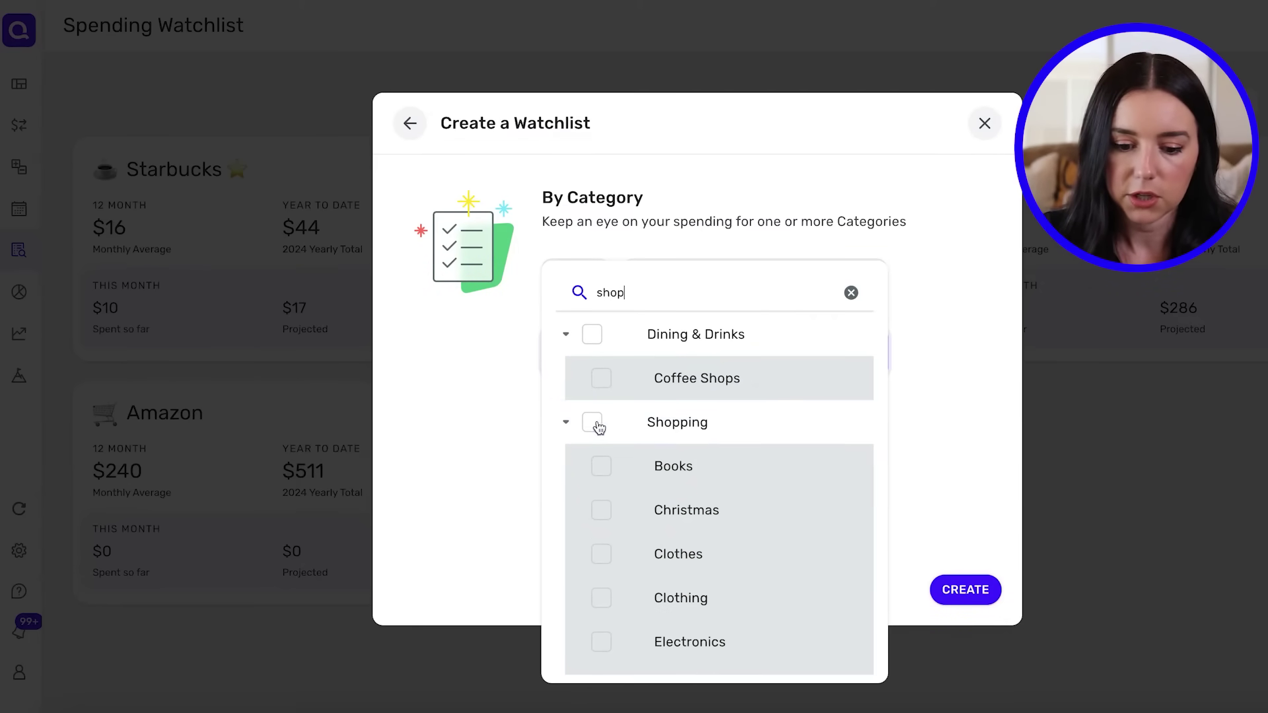
pyautogui.click(592, 422)
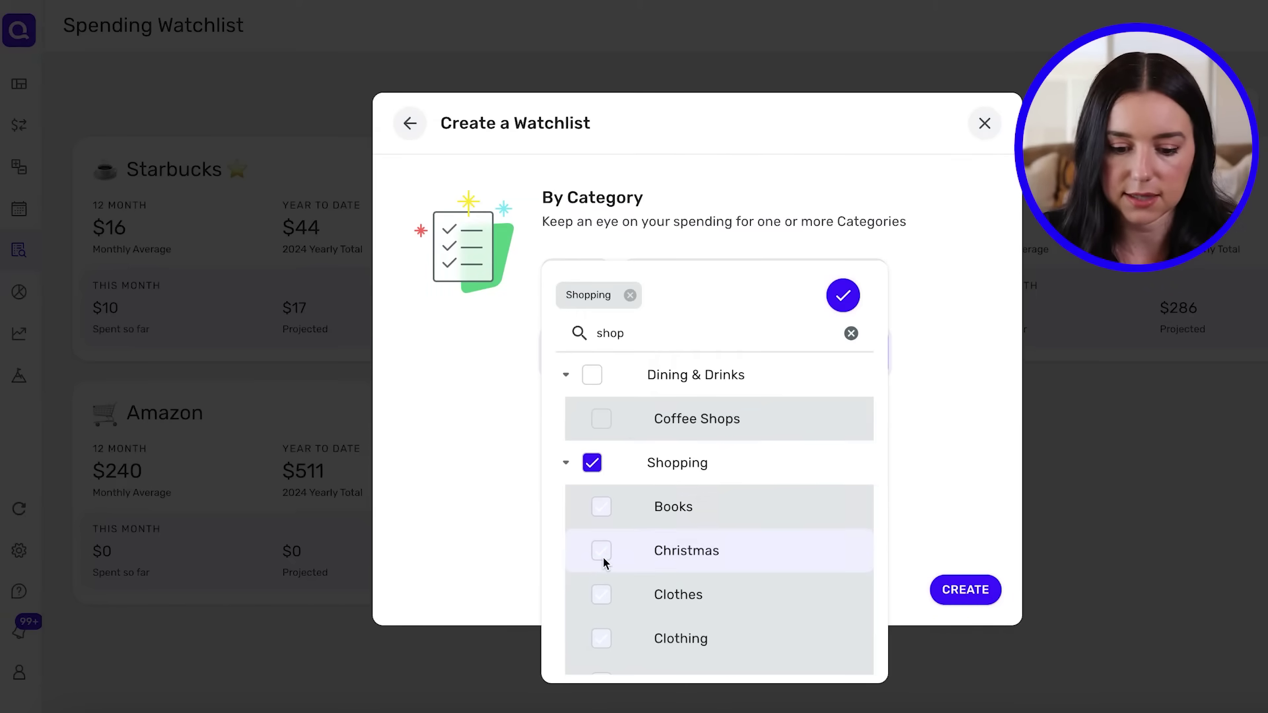
pyautogui.scroll(-1, 603, 583)
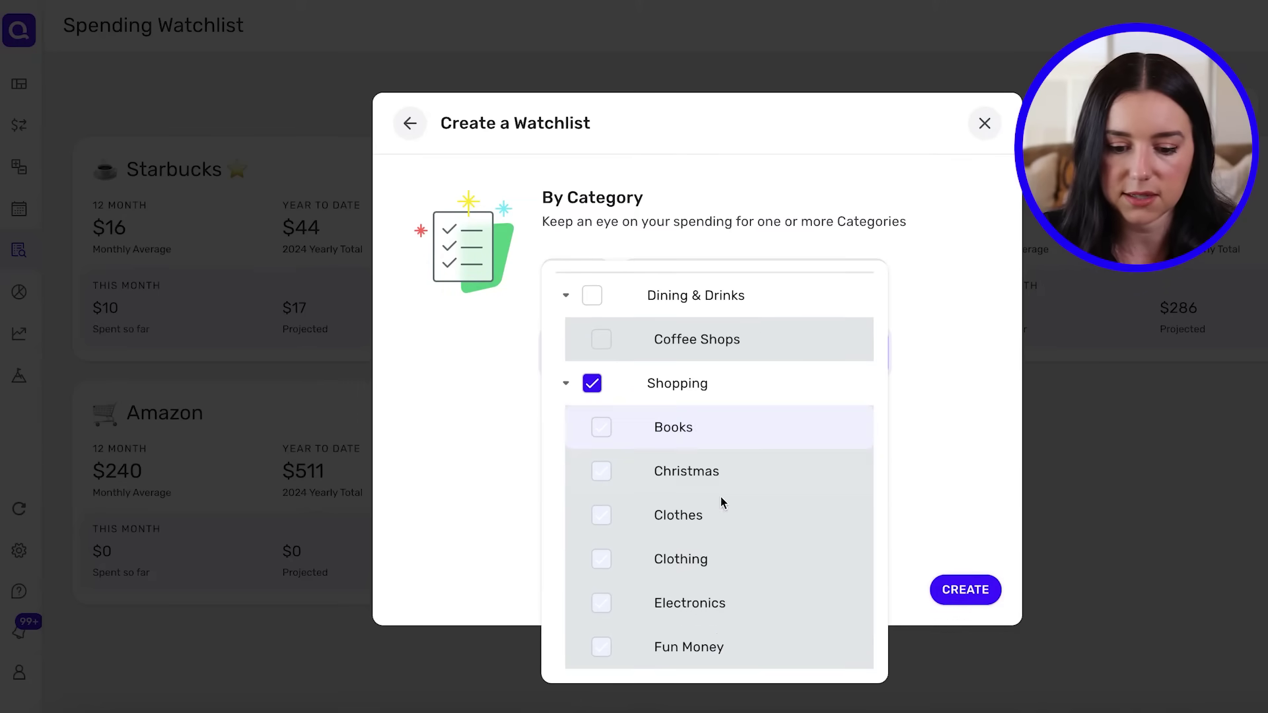
pyautogui.click(1004, 388)
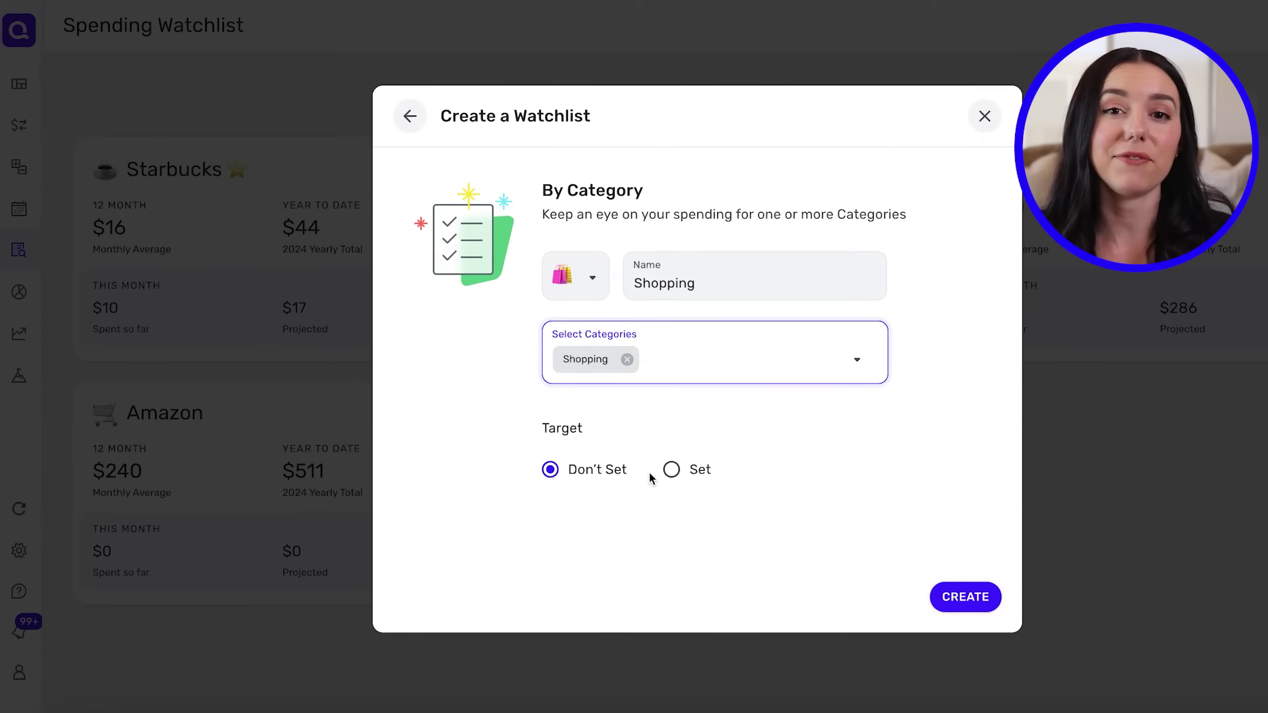
# - Set a target amount of $600 for the Shopping watchlist and create it
pyautogui.click(675, 469)
pyautogui.click(591, 525)
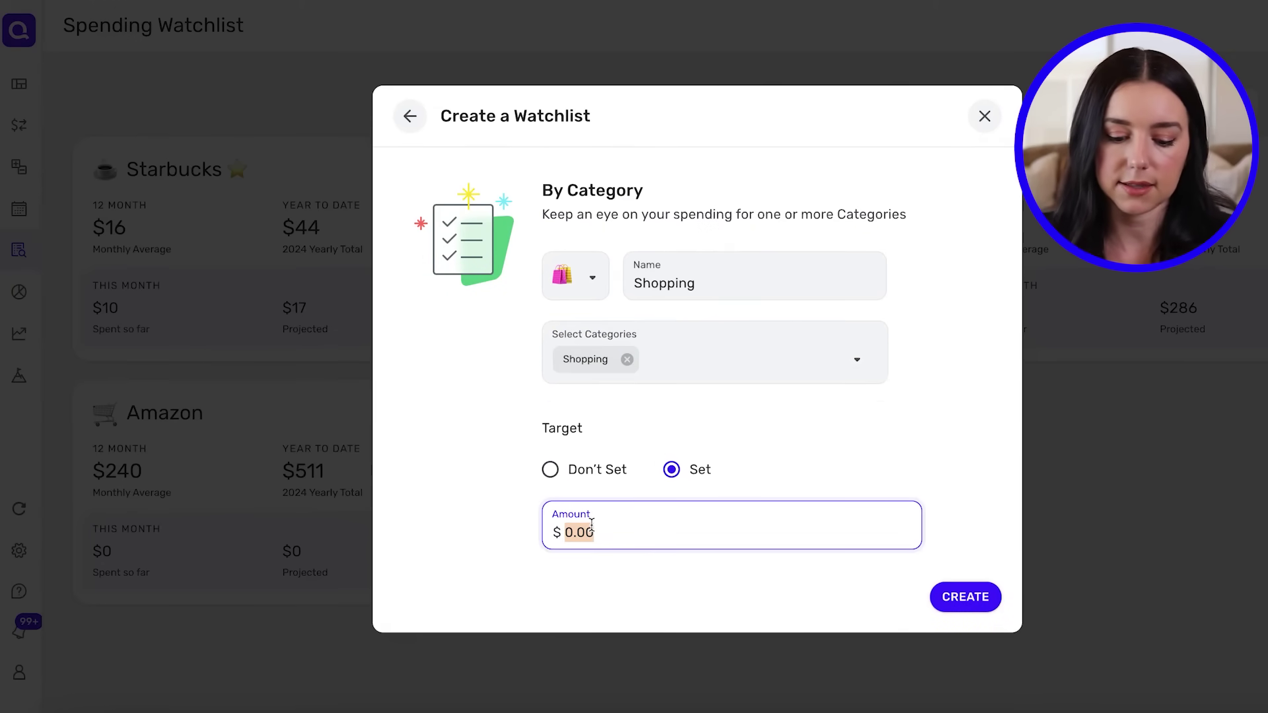
pyautogui.write('600')
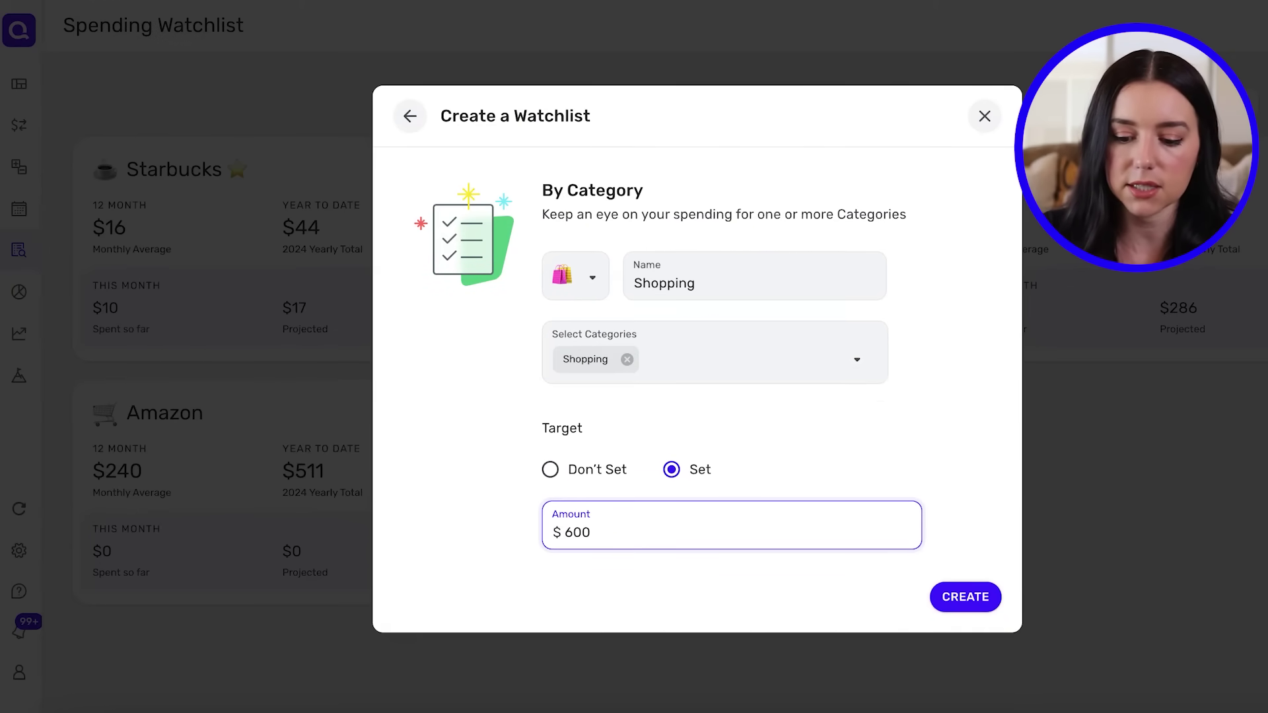
pyautogui.click(963, 595)
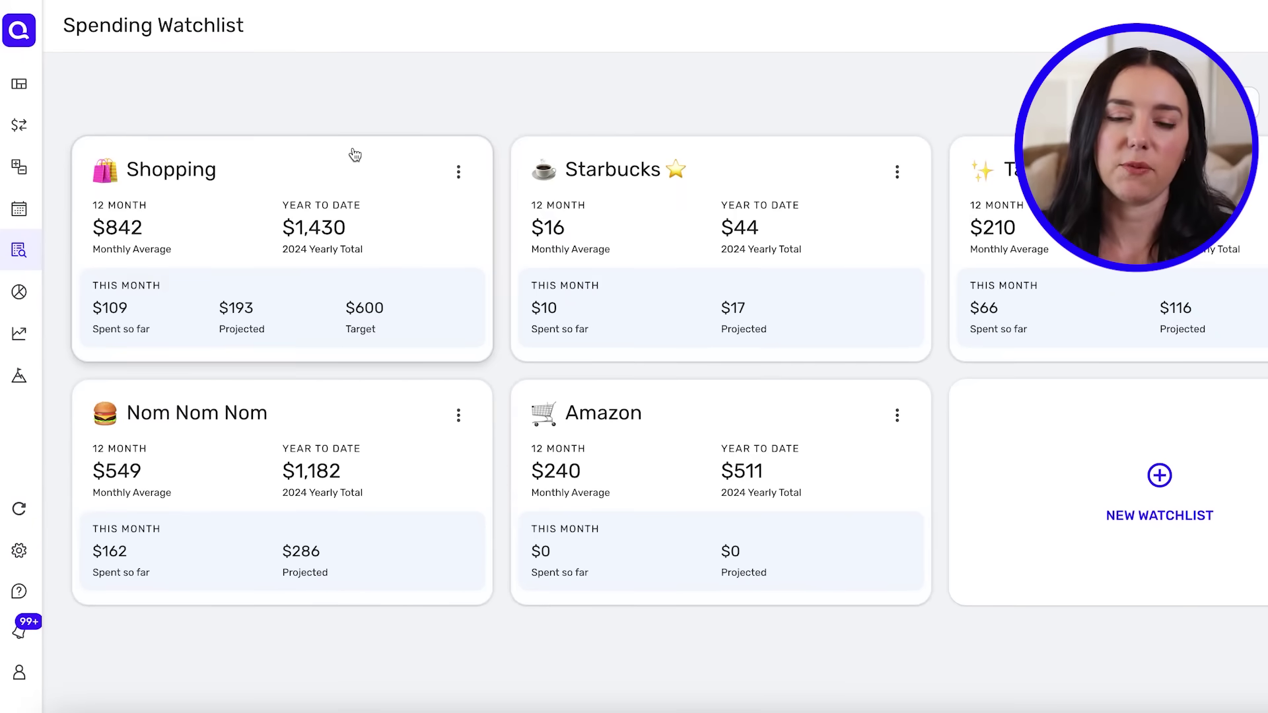
# - Filter all transactions by the Dining & Drinks category, finding it by searching the categories for "rest"
pyautogui.click(31, 126)
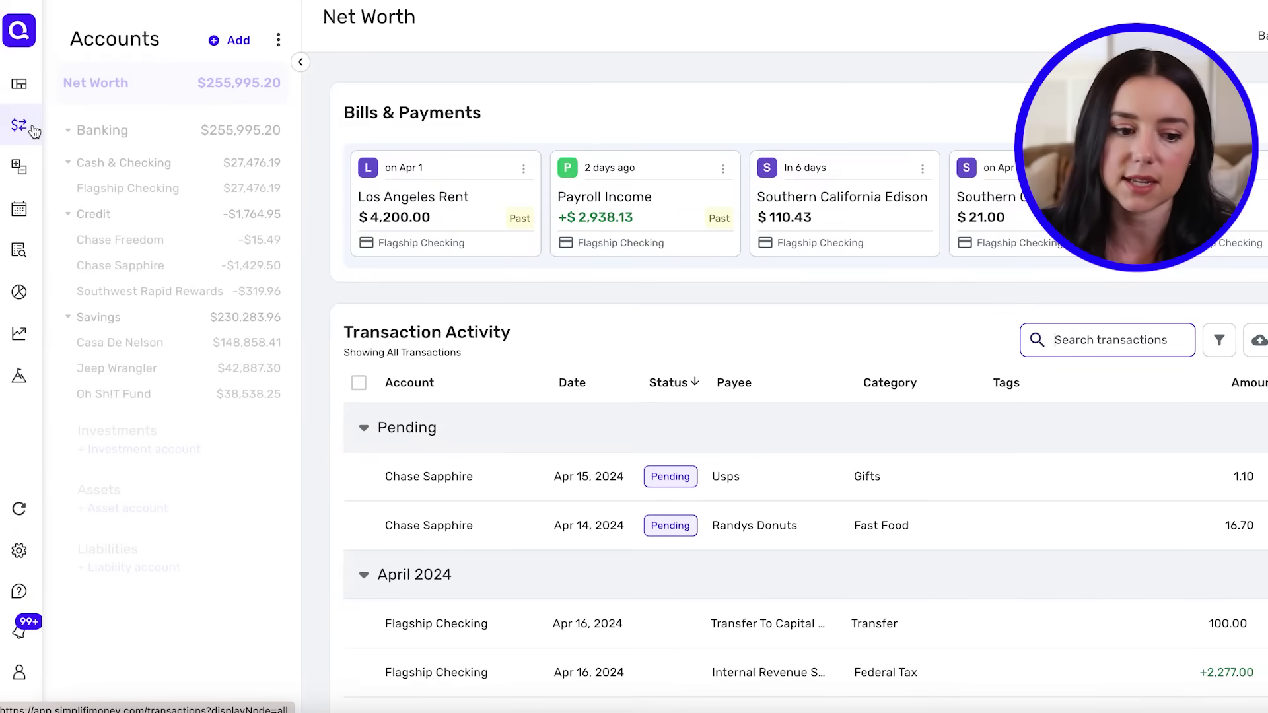
pyautogui.moveTo(72, 157)
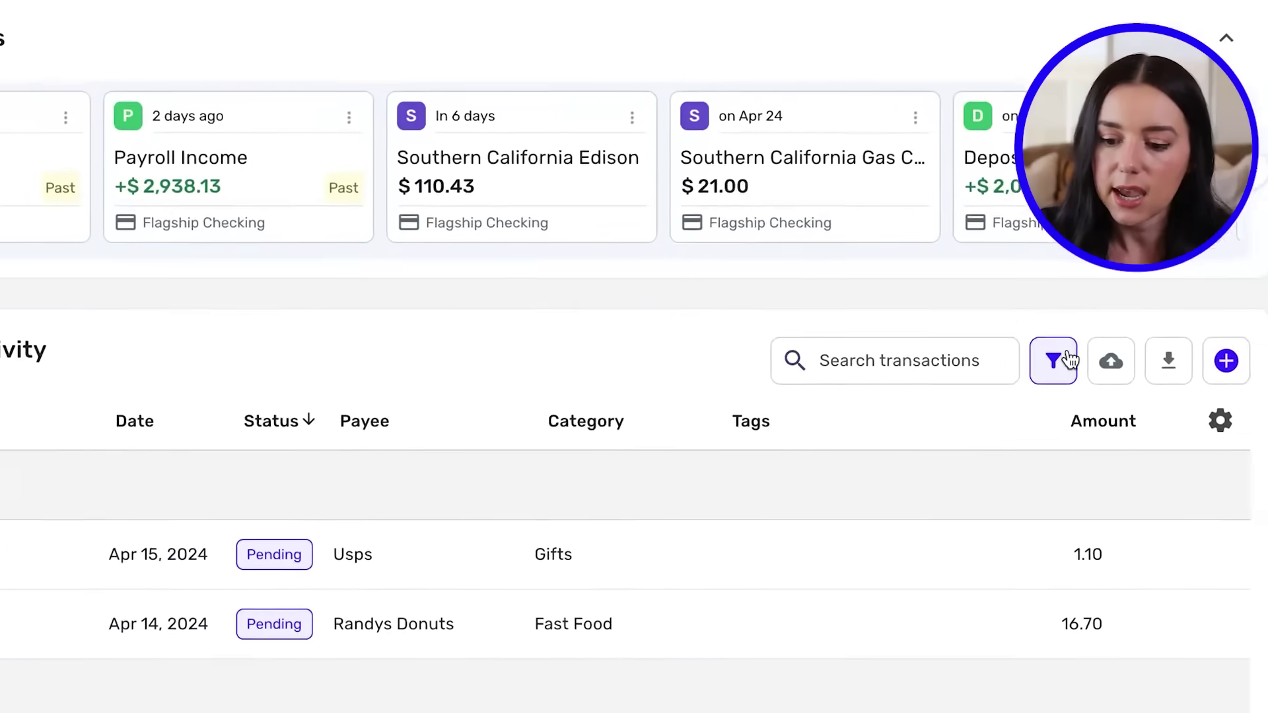
pyautogui.click(1060, 362)
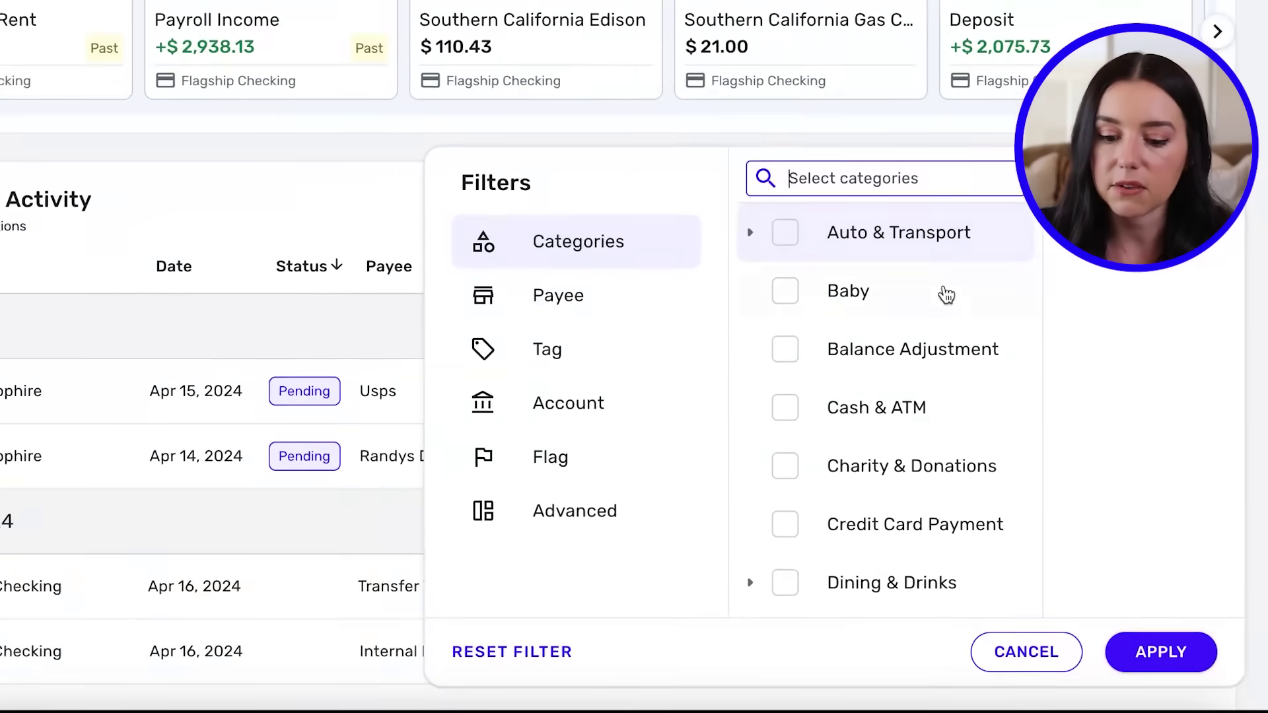
pyautogui.click(629, 302)
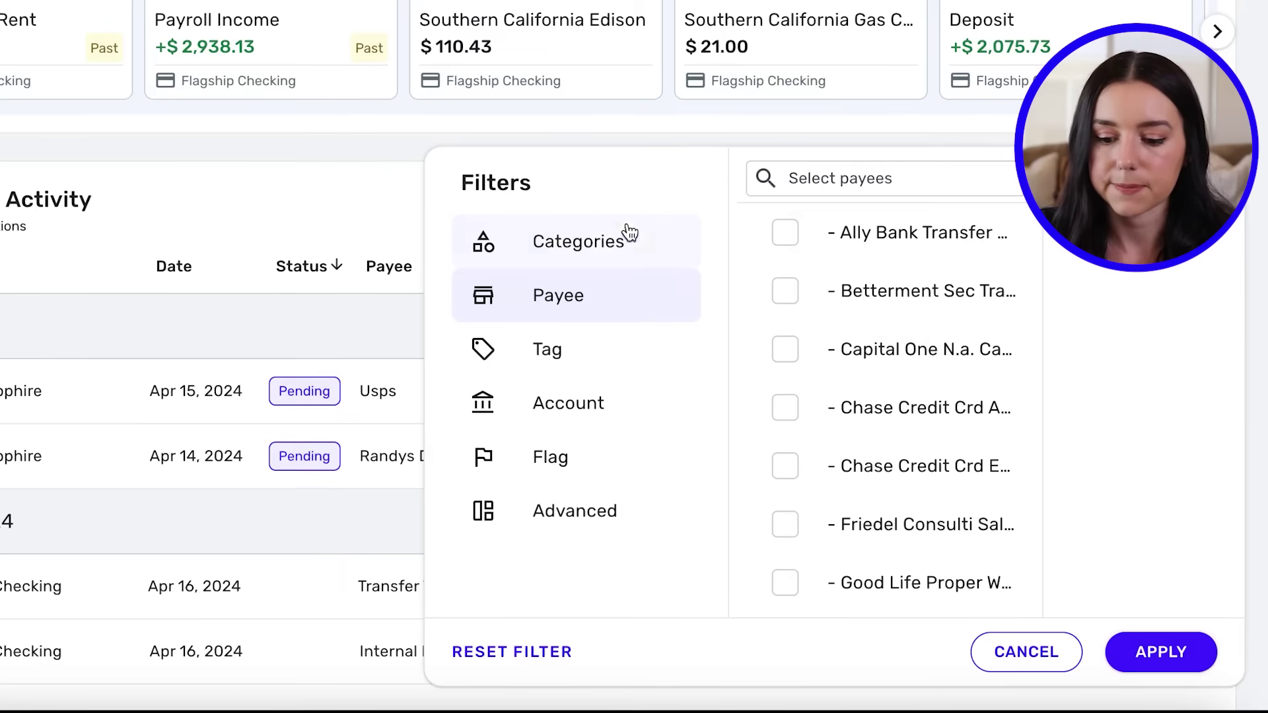
pyautogui.click(621, 249)
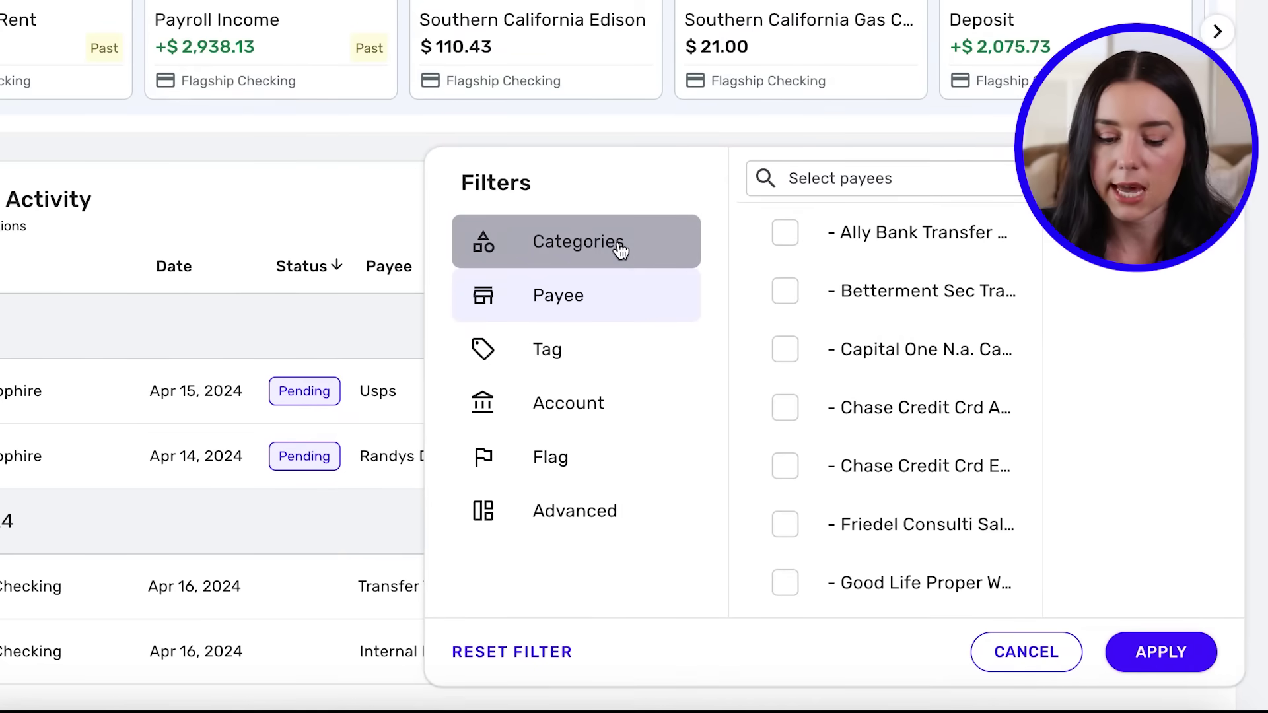
pyautogui.write('r')
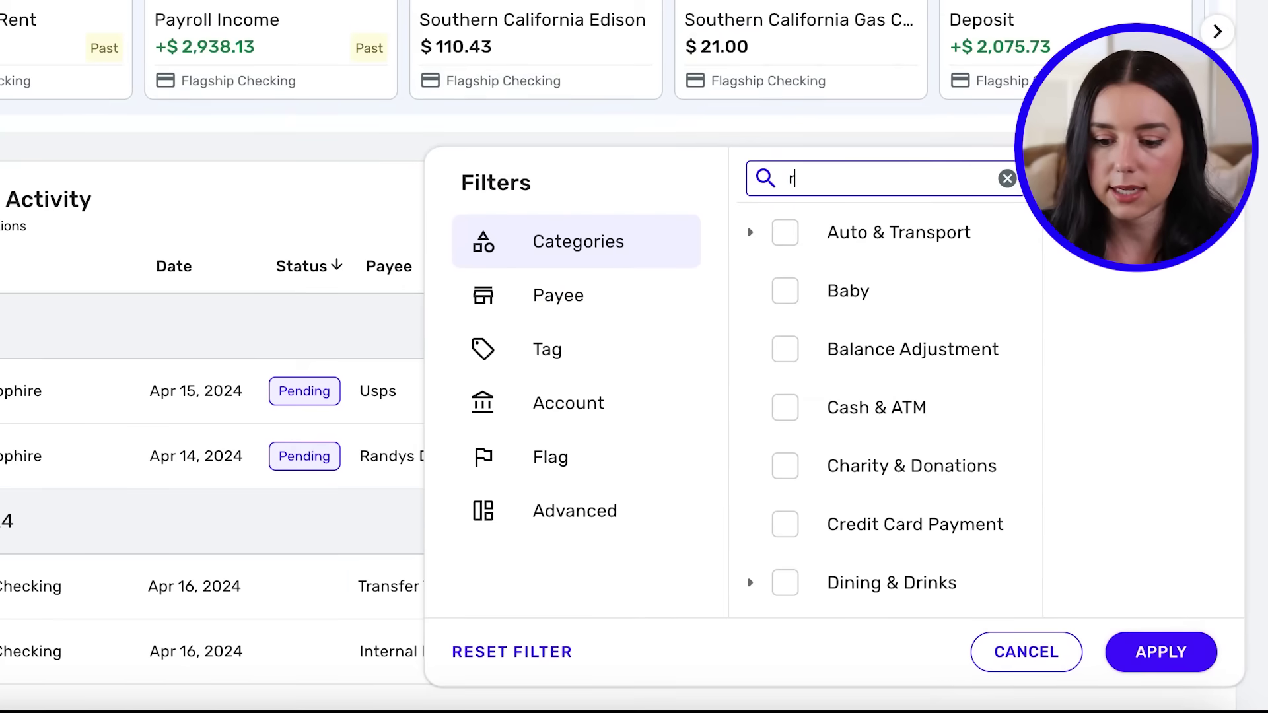
pyautogui.write('est')
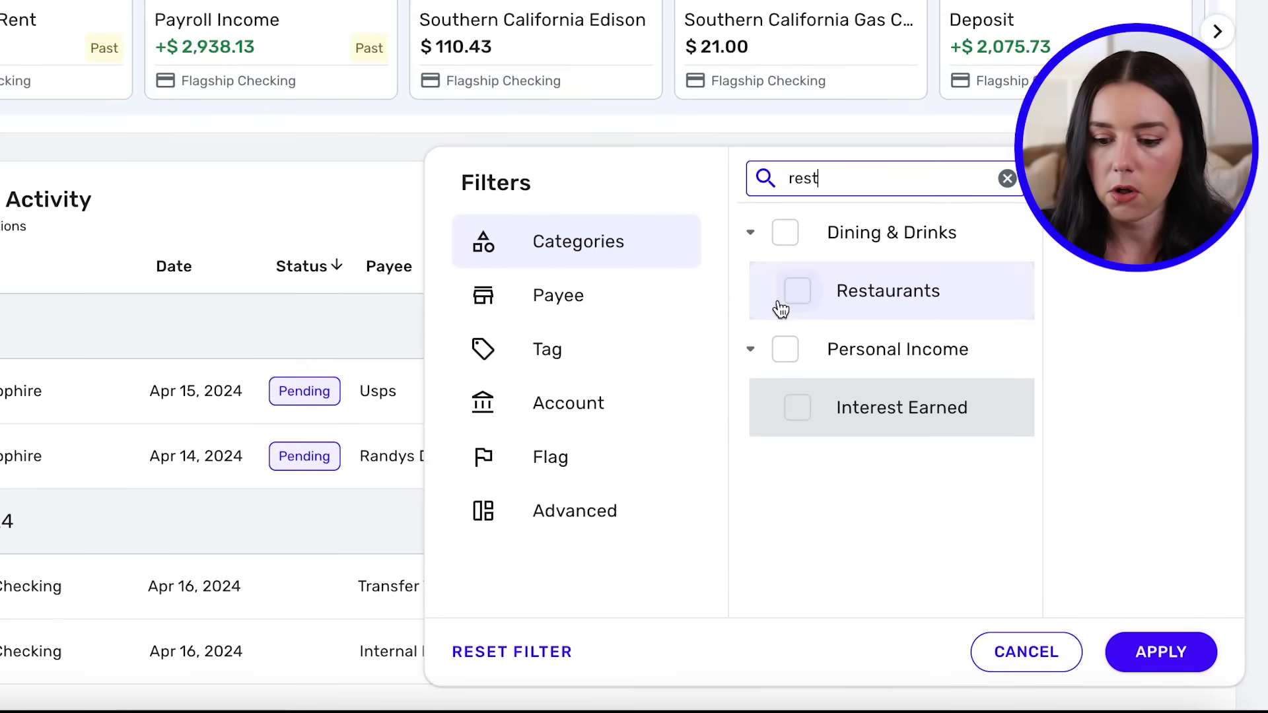
pyautogui.click(787, 239)
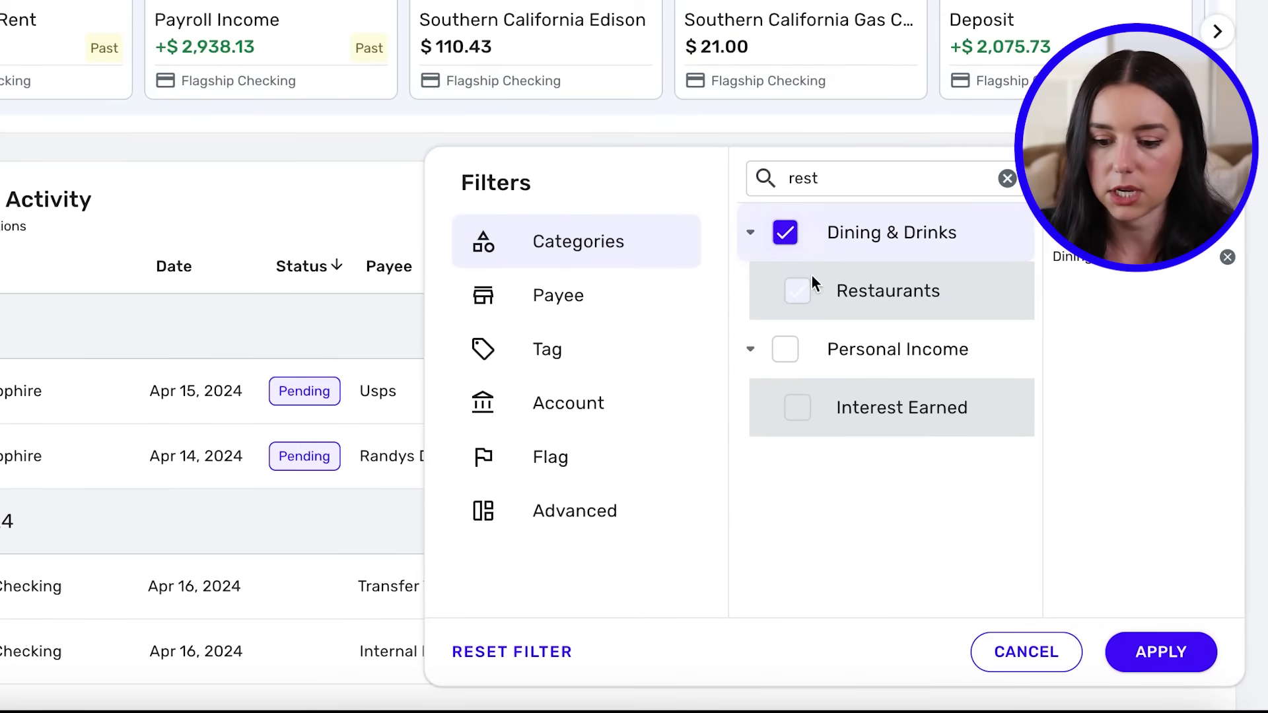
pyautogui.click(1182, 655)
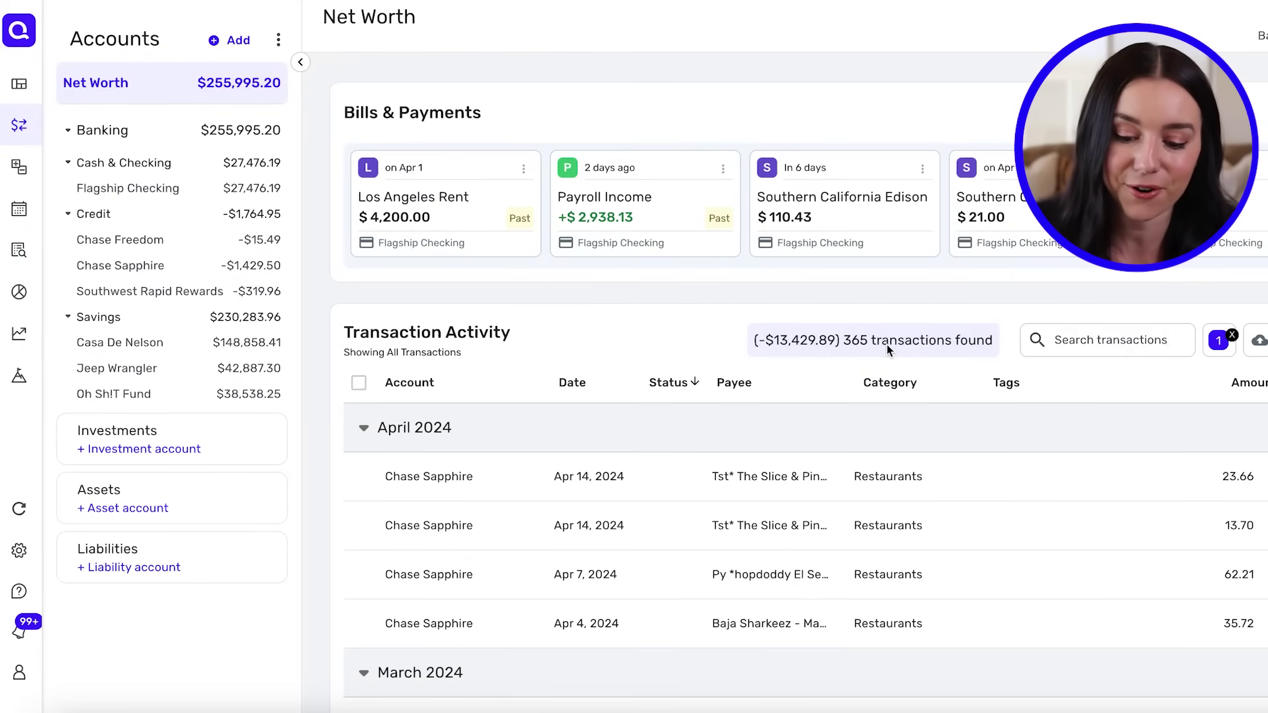
# - Change the category of the Mar 10, 2024 Gasperin transaction to Las Vegas Vacation under Travel
pyautogui.scroll(-3, 888, 350)
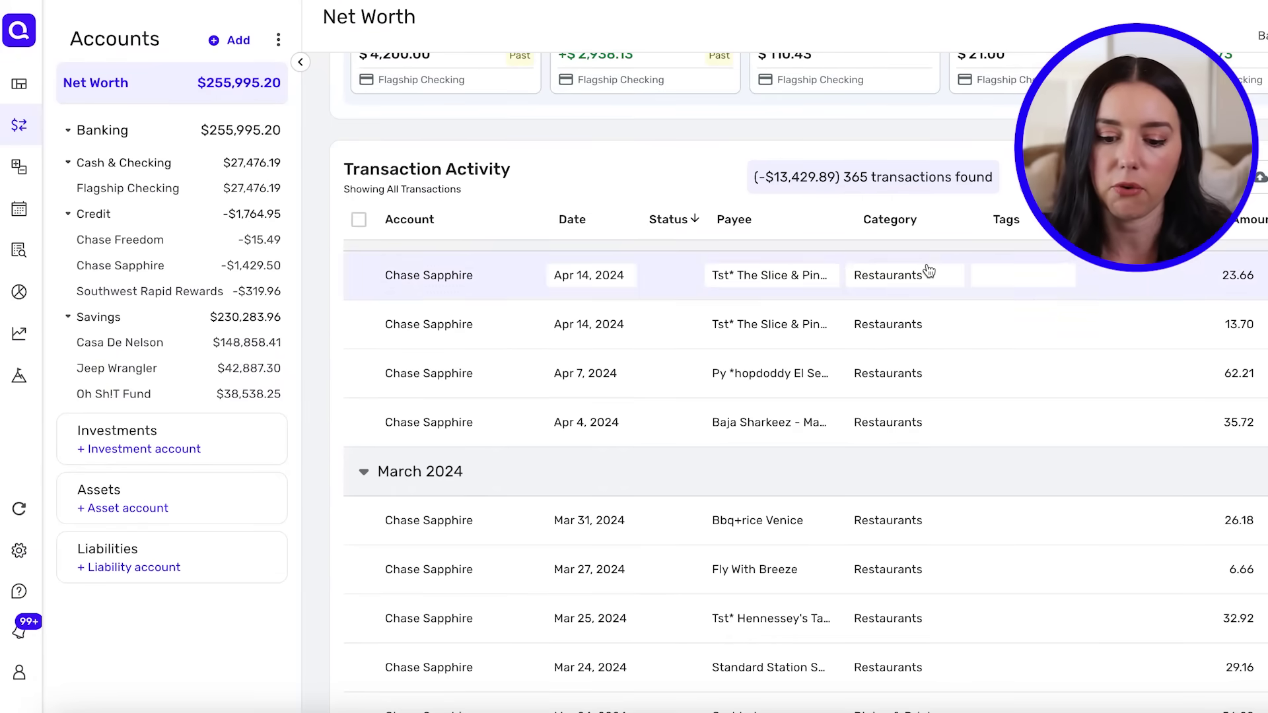
pyautogui.scroll(-2, 903, 373)
pyautogui.scroll(-2, 906, 377)
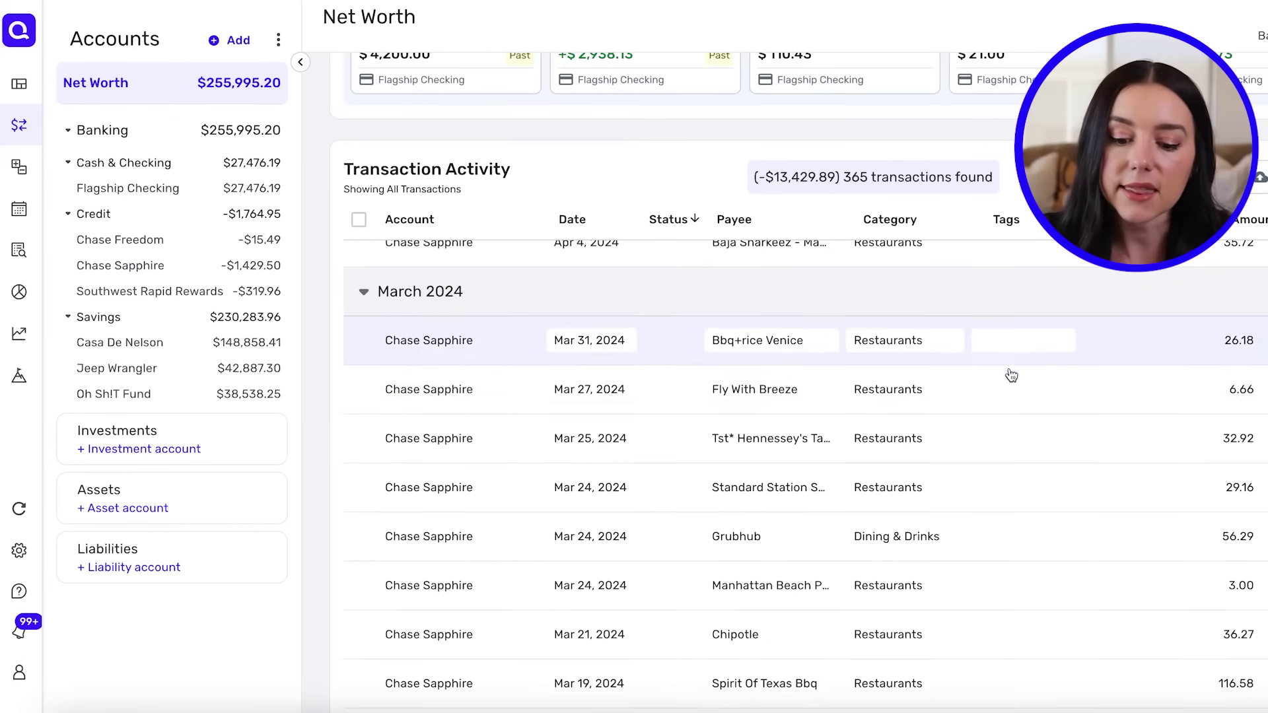
pyautogui.scroll(-2, 1010, 373)
pyautogui.scroll(-2, 1016, 378)
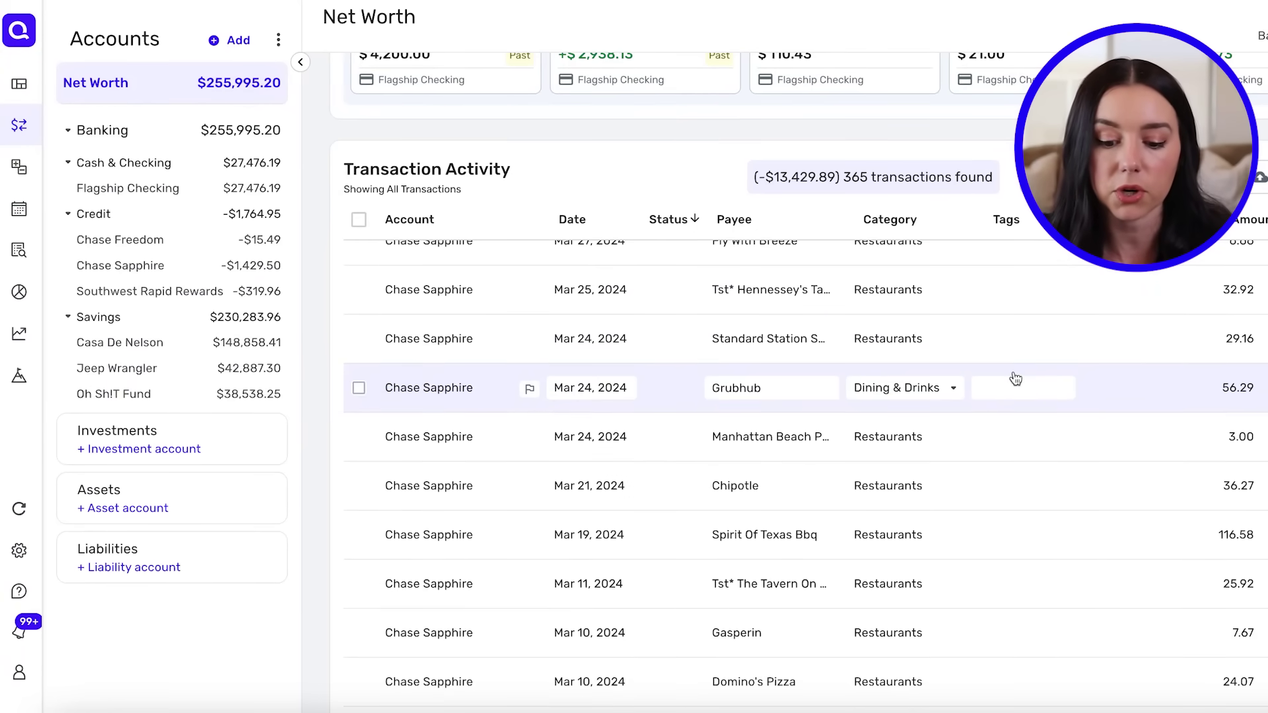
pyautogui.scroll(-1, 1015, 378)
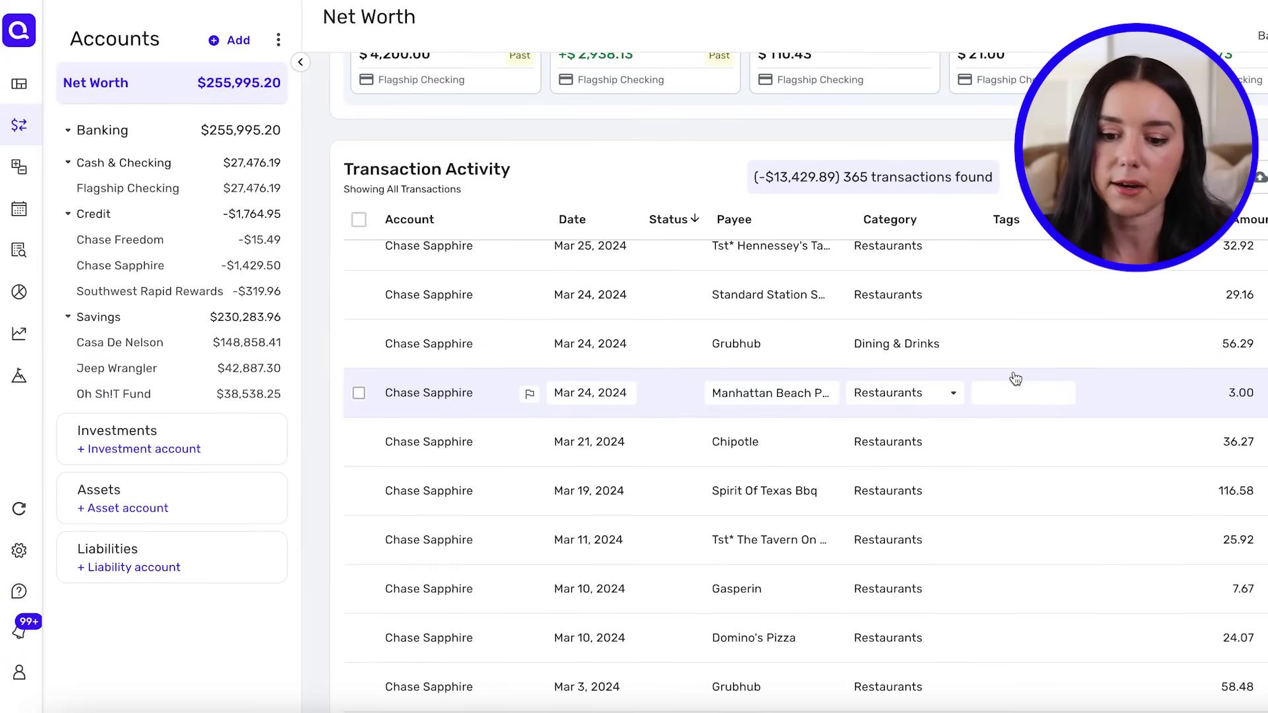
pyautogui.scroll(-1, 1015, 379)
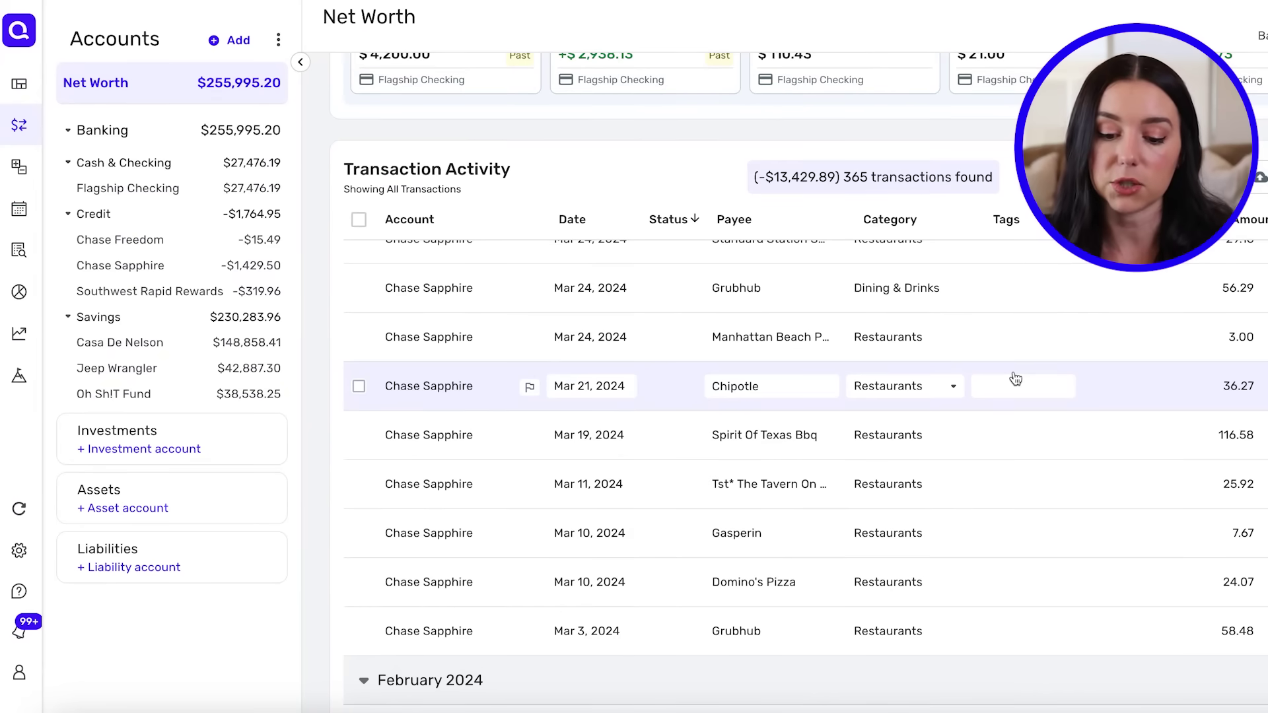
pyautogui.scroll(-1, 1016, 378)
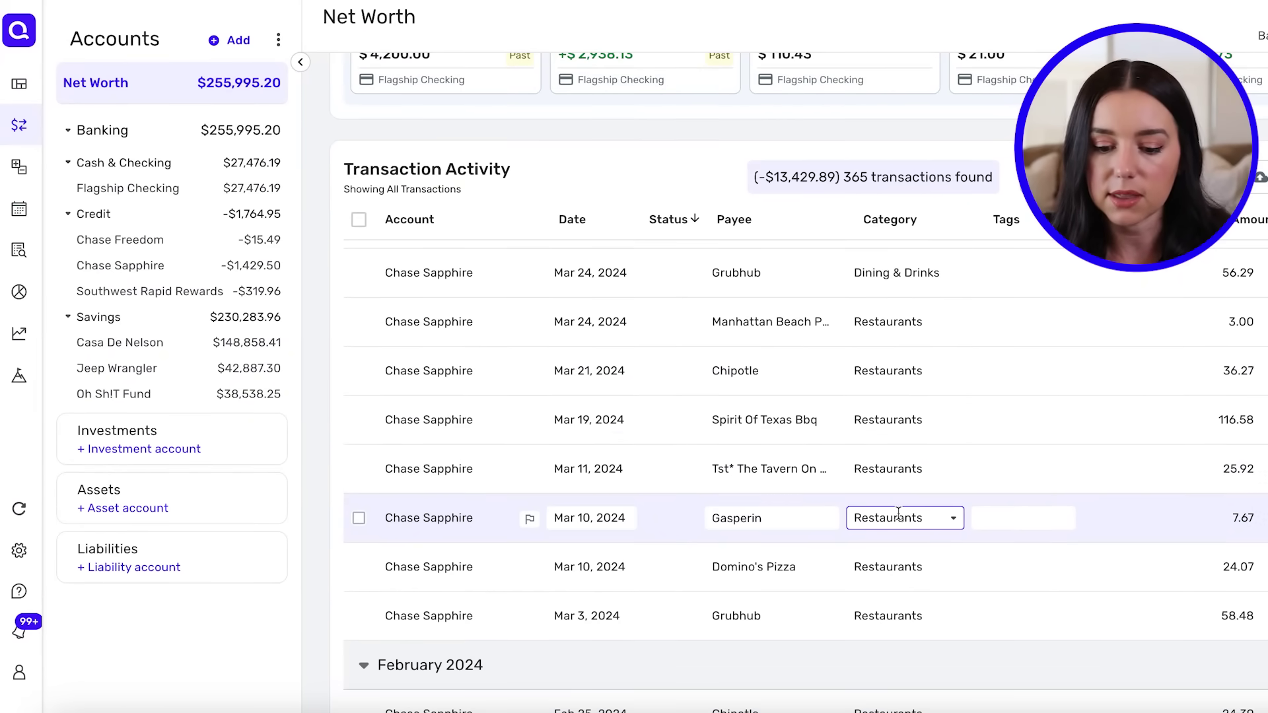
pyautogui.click(955, 519)
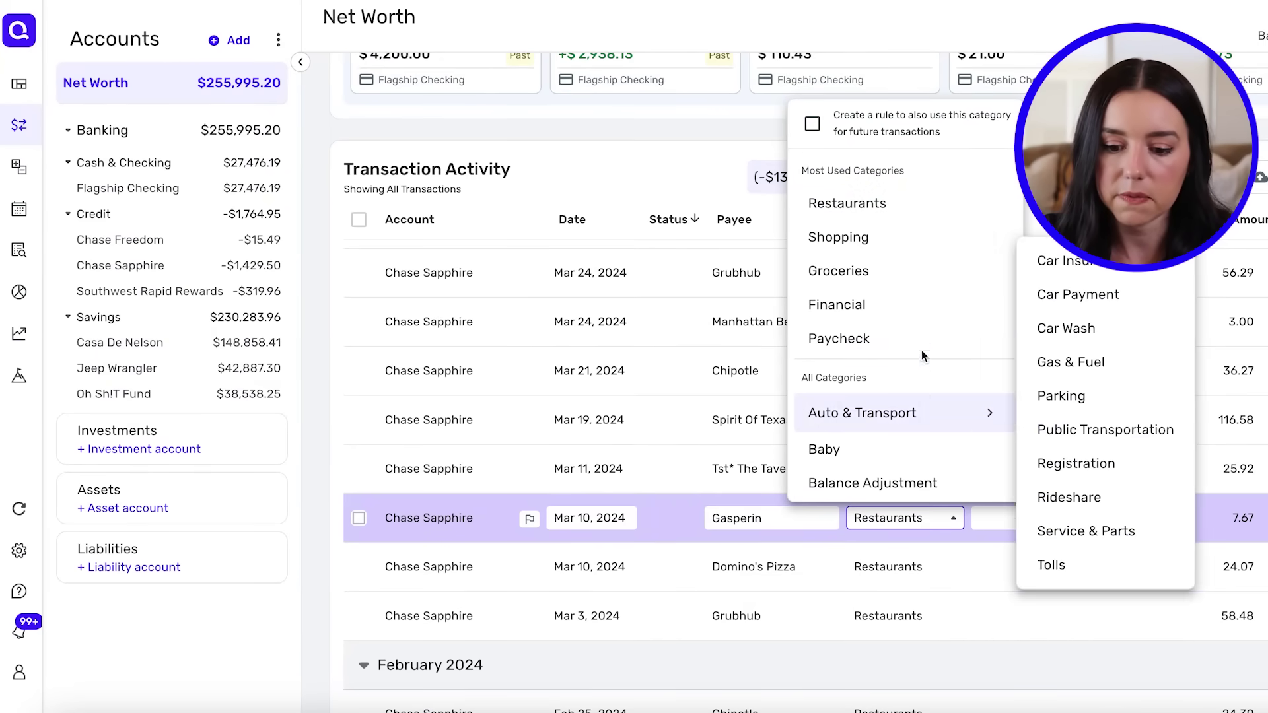
pyautogui.scroll(-12, 905, 345)
pyautogui.moveTo(906, 346)
pyautogui.scroll(-4, 905, 345)
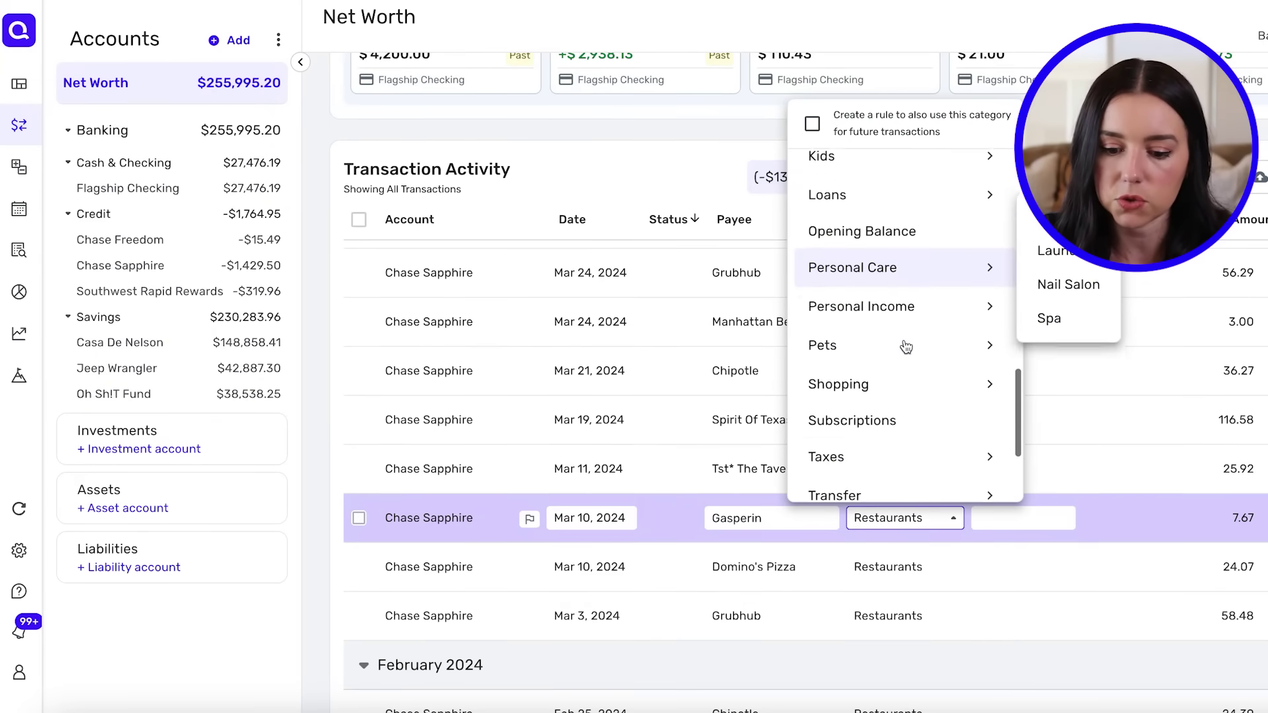
pyautogui.moveTo(912, 398)
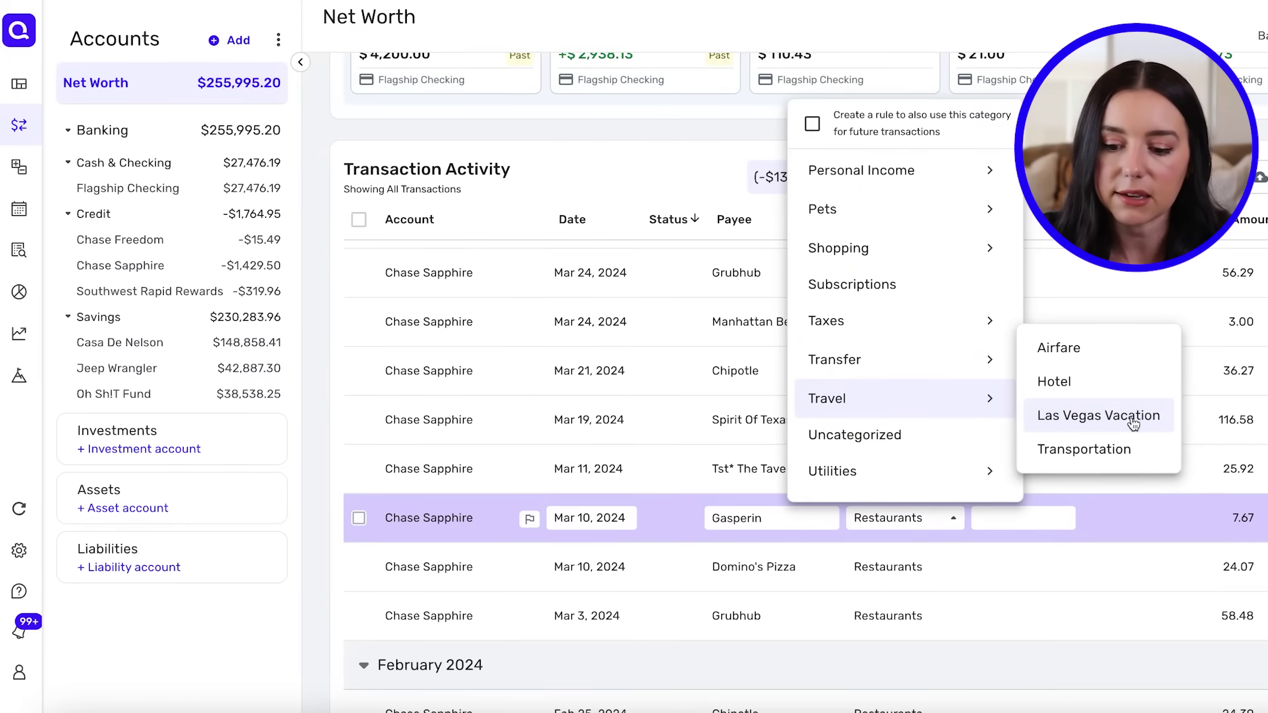
pyautogui.click(1133, 420)
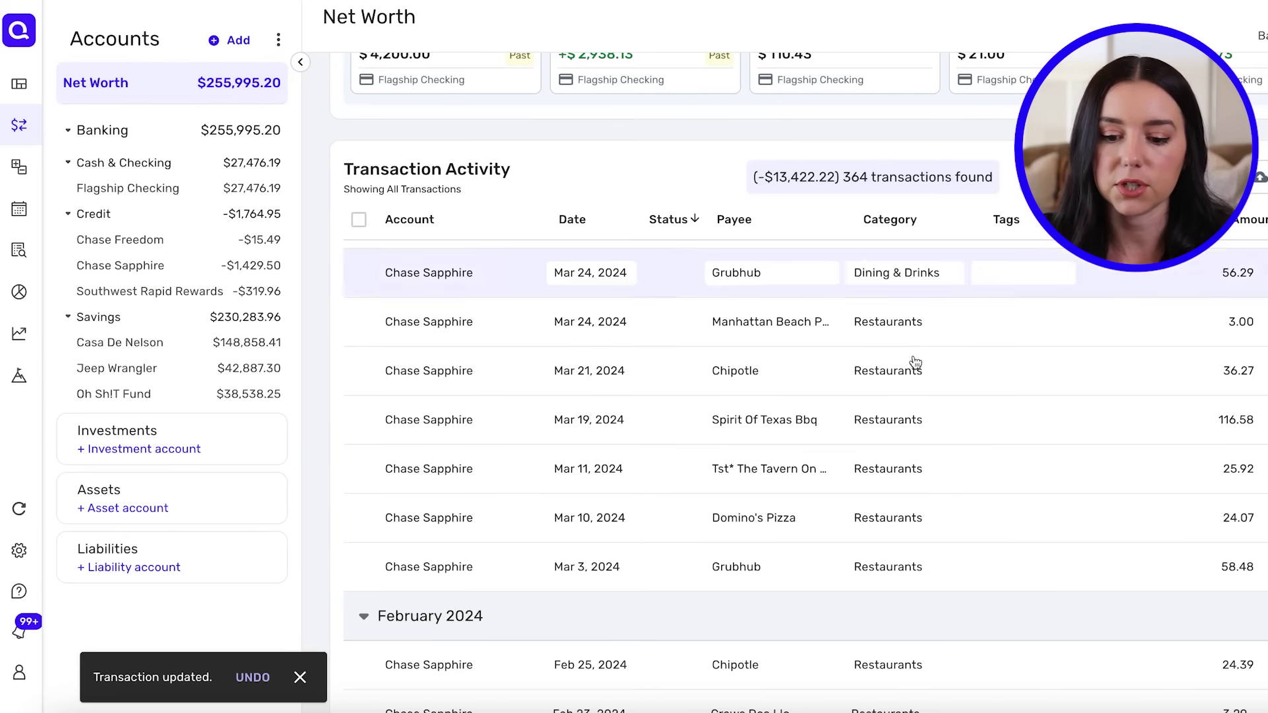
# - Examine the projected cash flow of the Flagship Checking account and the overall cash flow under Bills & Payments
pyautogui.moveTo(64, 86)
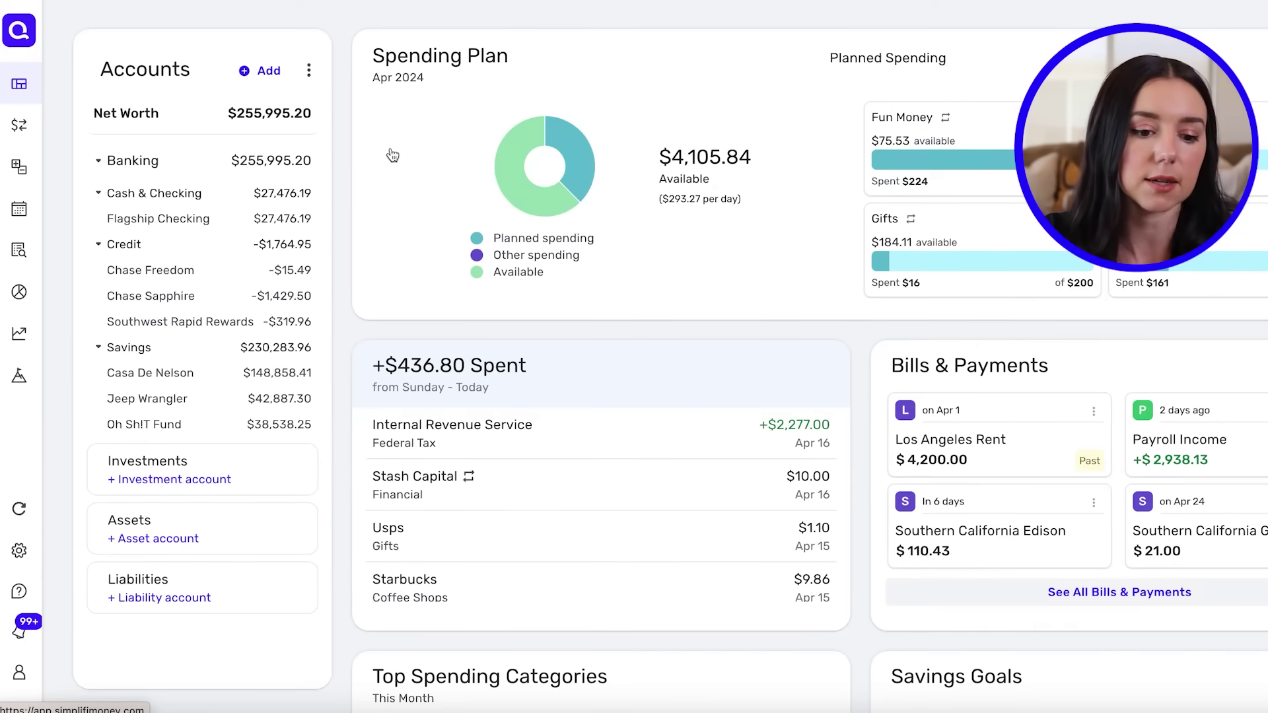
pyautogui.click(162, 224)
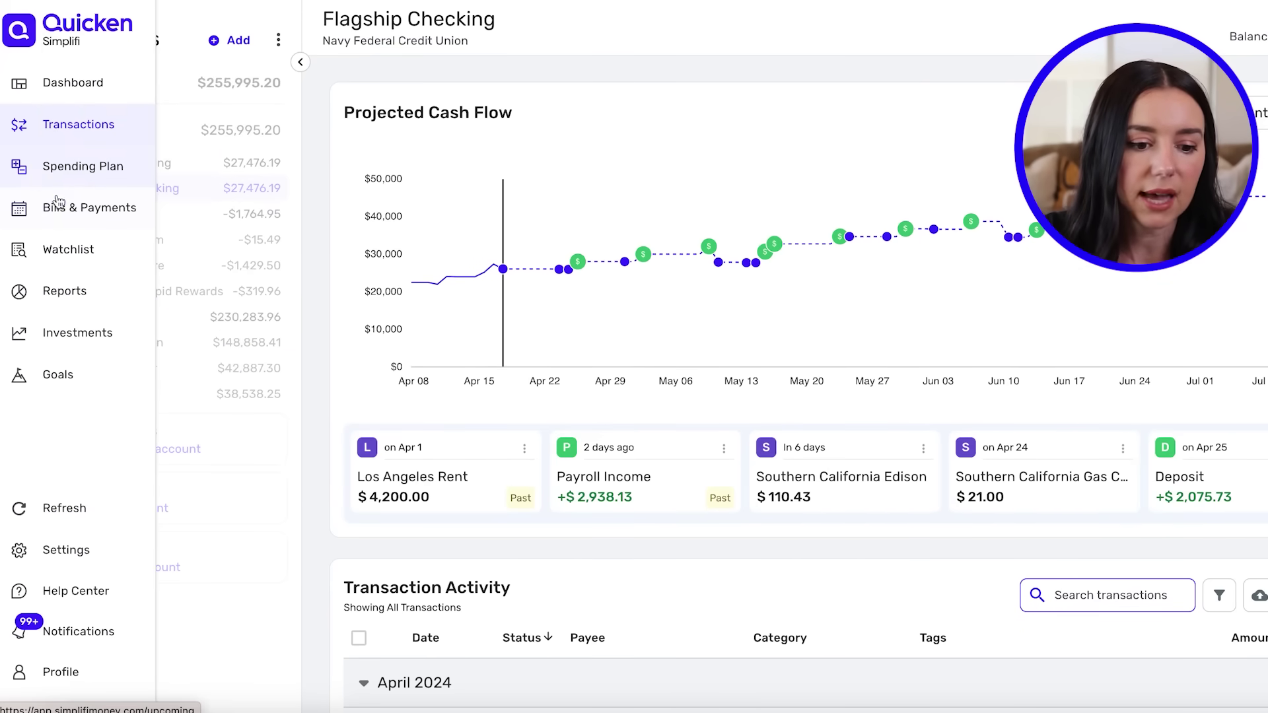
pyautogui.click(58, 217)
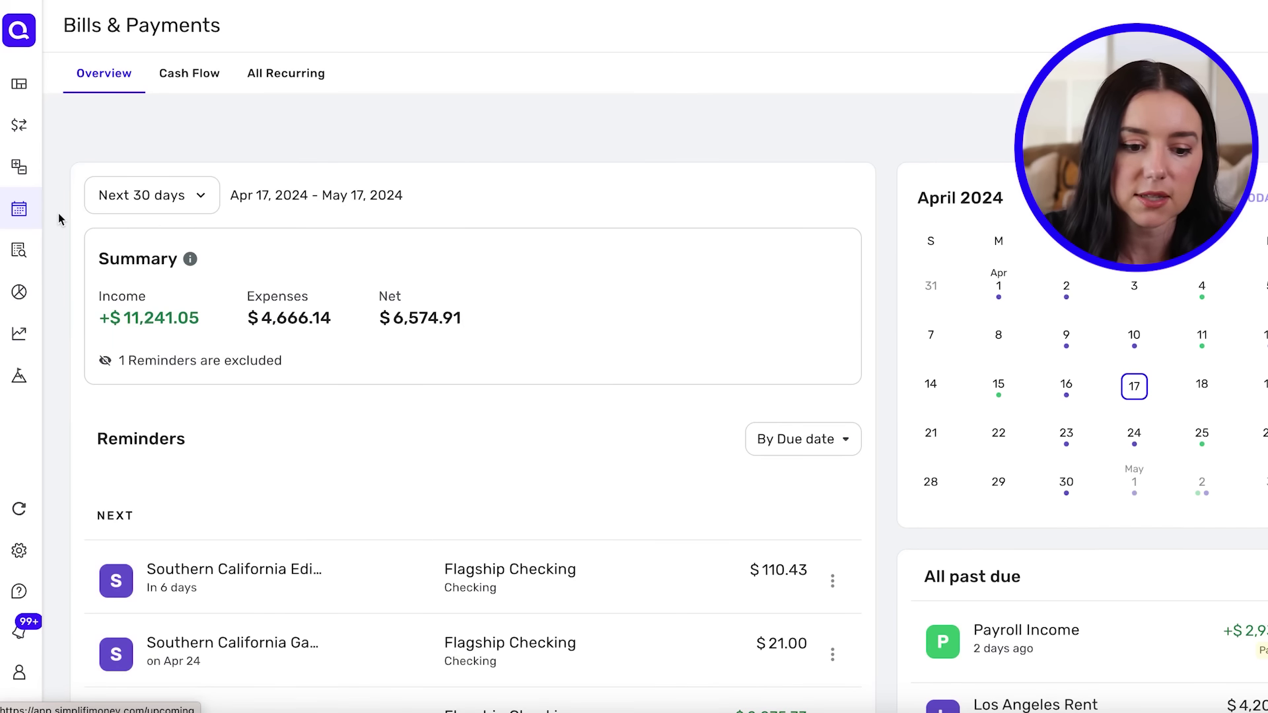
pyautogui.click(185, 76)
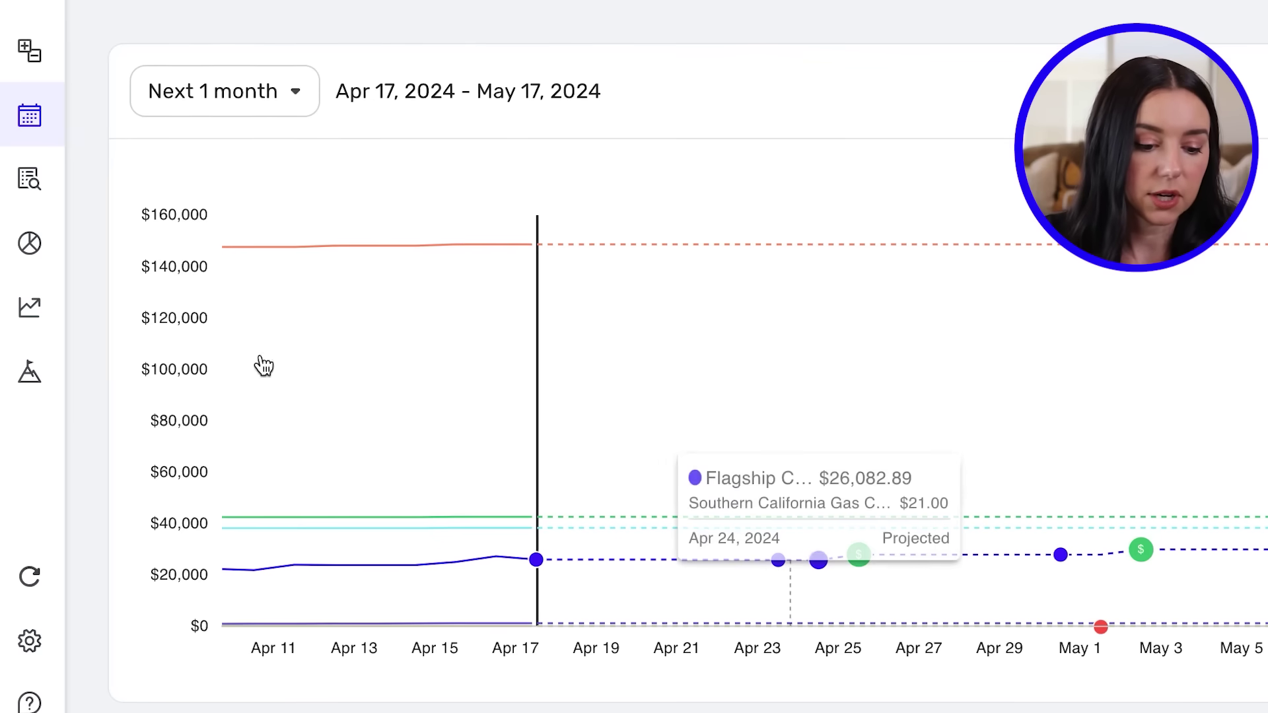
# - View only the bills in the list of all recurring series in the settings
pyautogui.moveTo(34, 687)
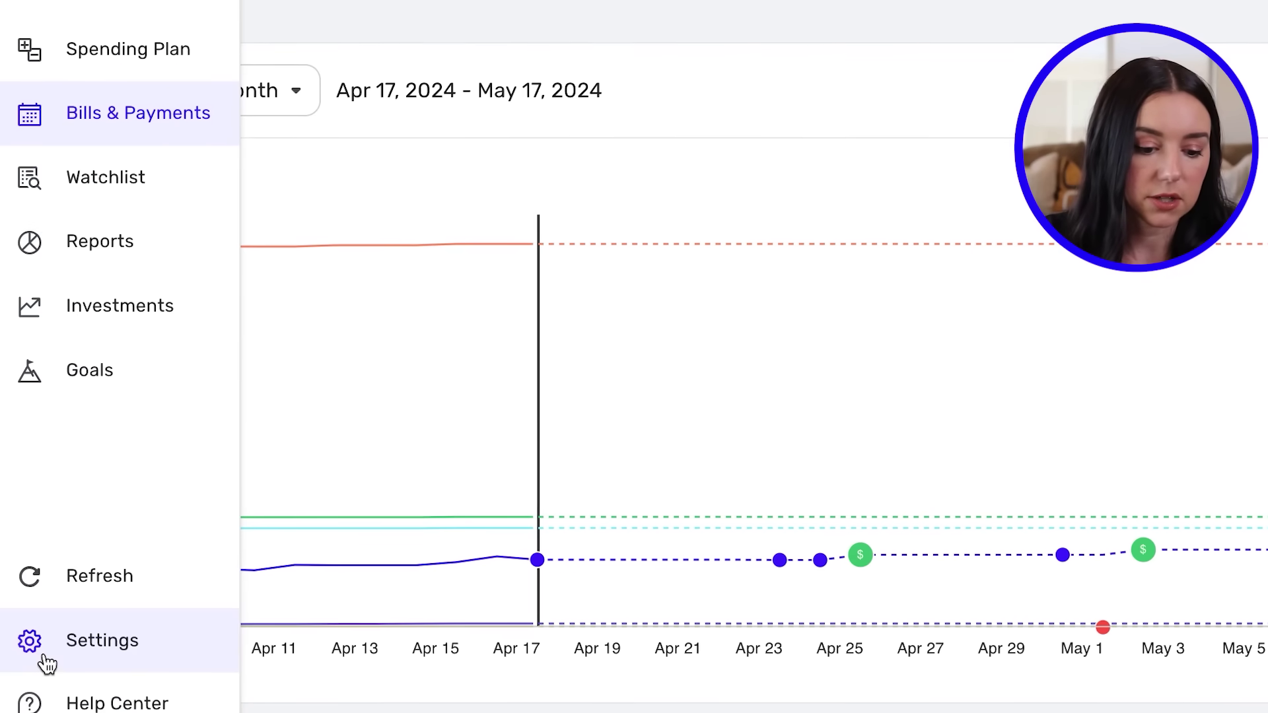
pyautogui.click(46, 662)
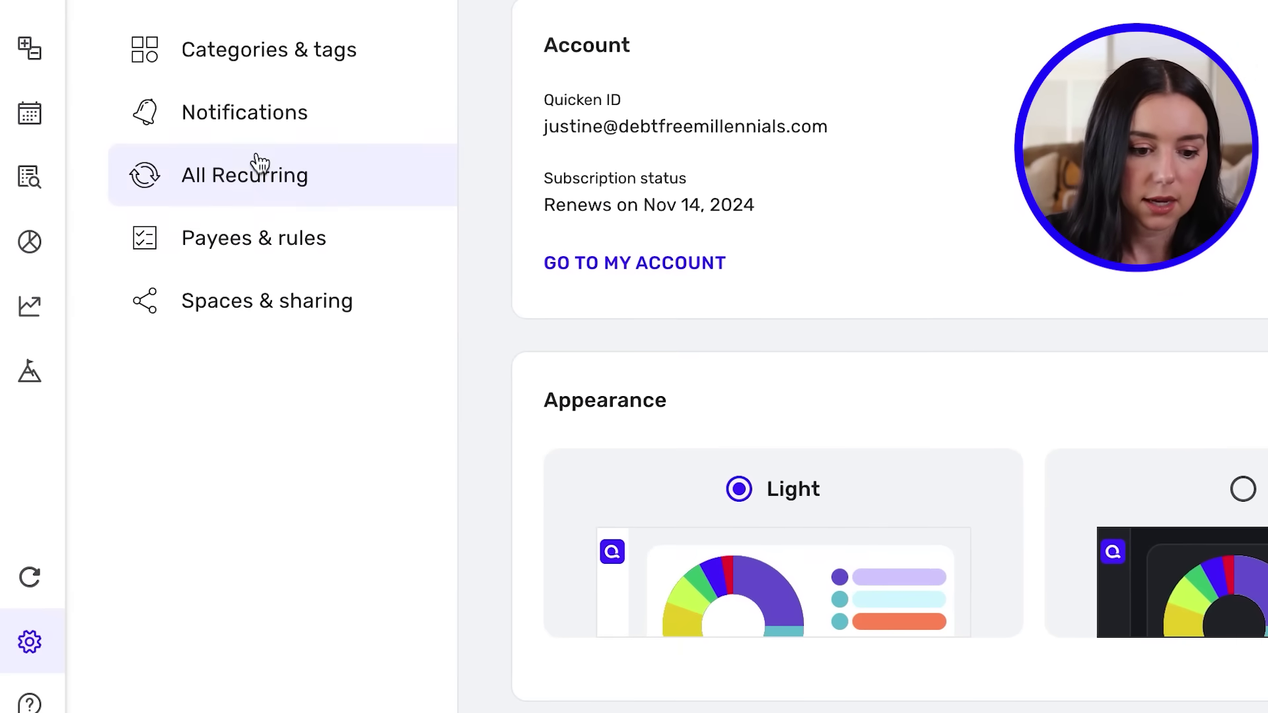
pyautogui.click(261, 173)
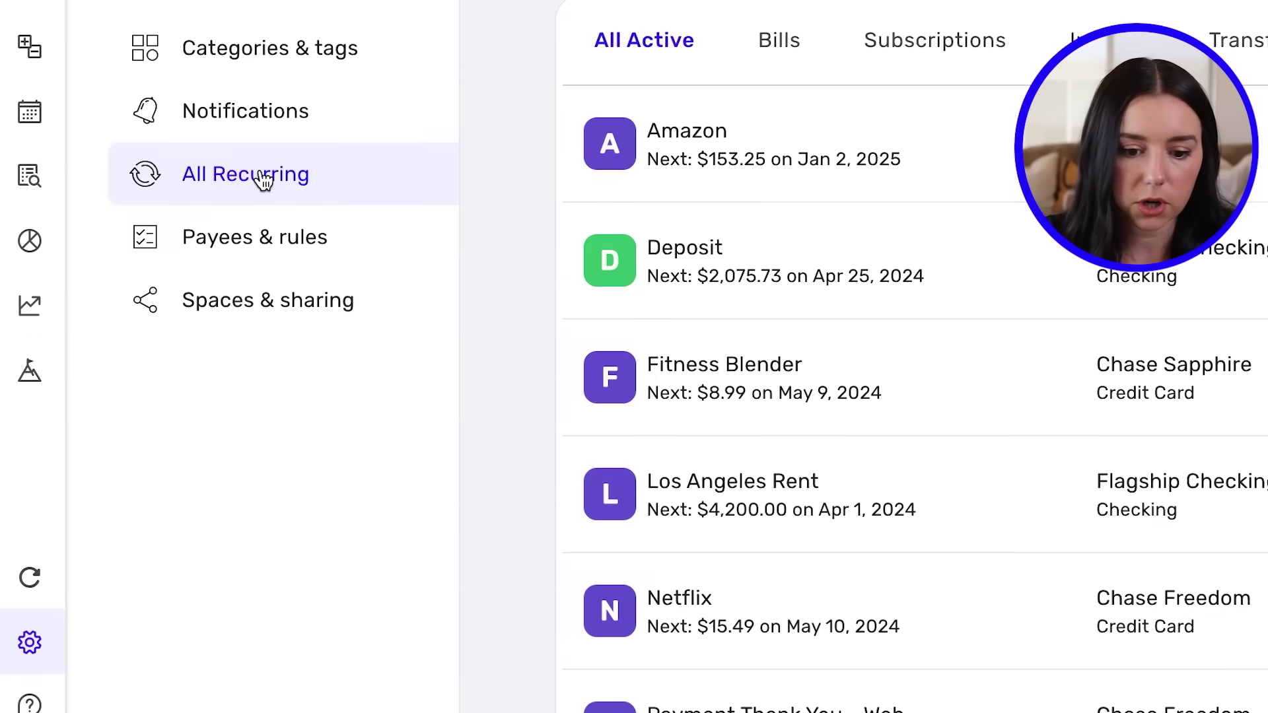
pyautogui.click(779, 38)
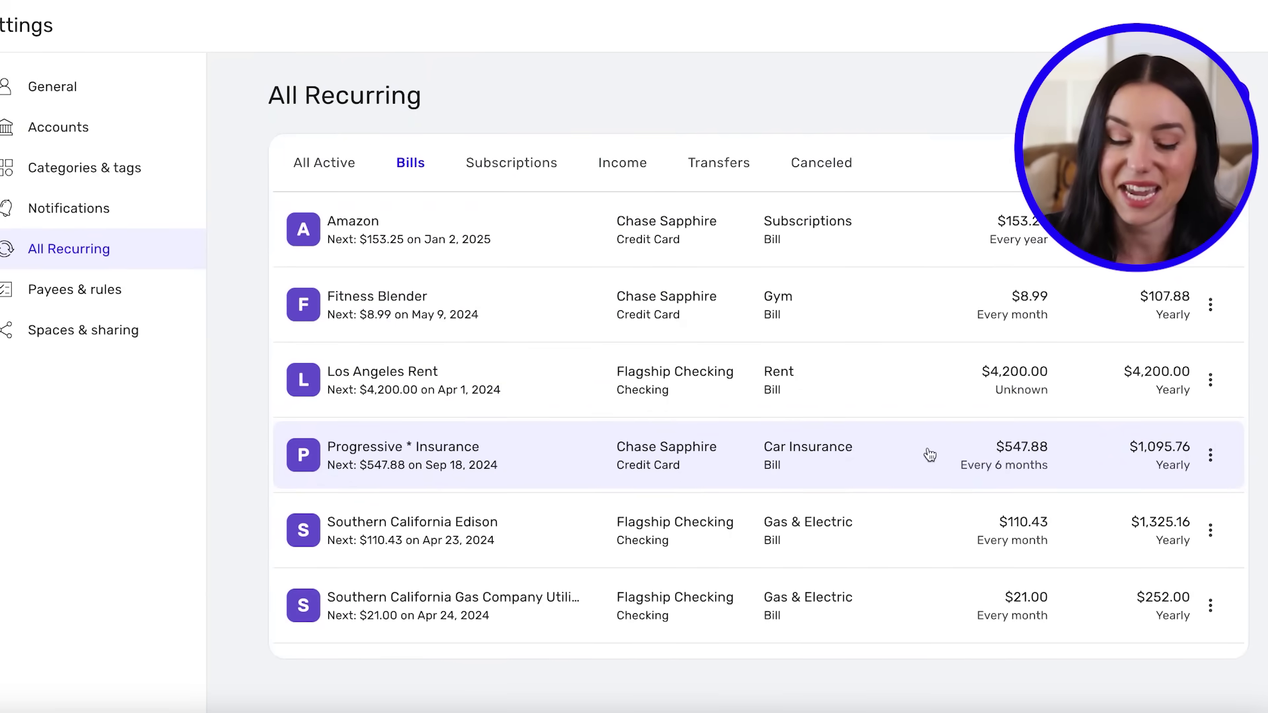
# - Start connecting a biller for the Progressive * Insurance bill, searching for "progress" and choosing Progressive Insurance as the institution
pyautogui.click(1212, 457)
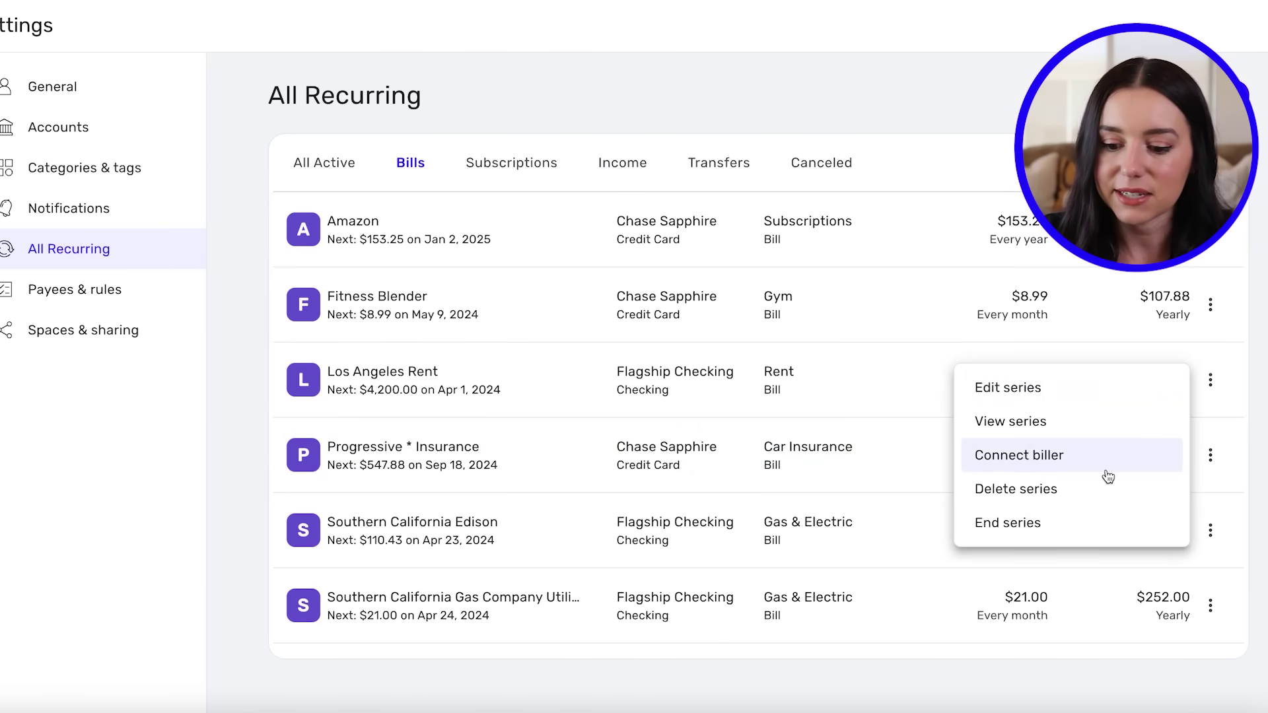
pyautogui.click(1052, 468)
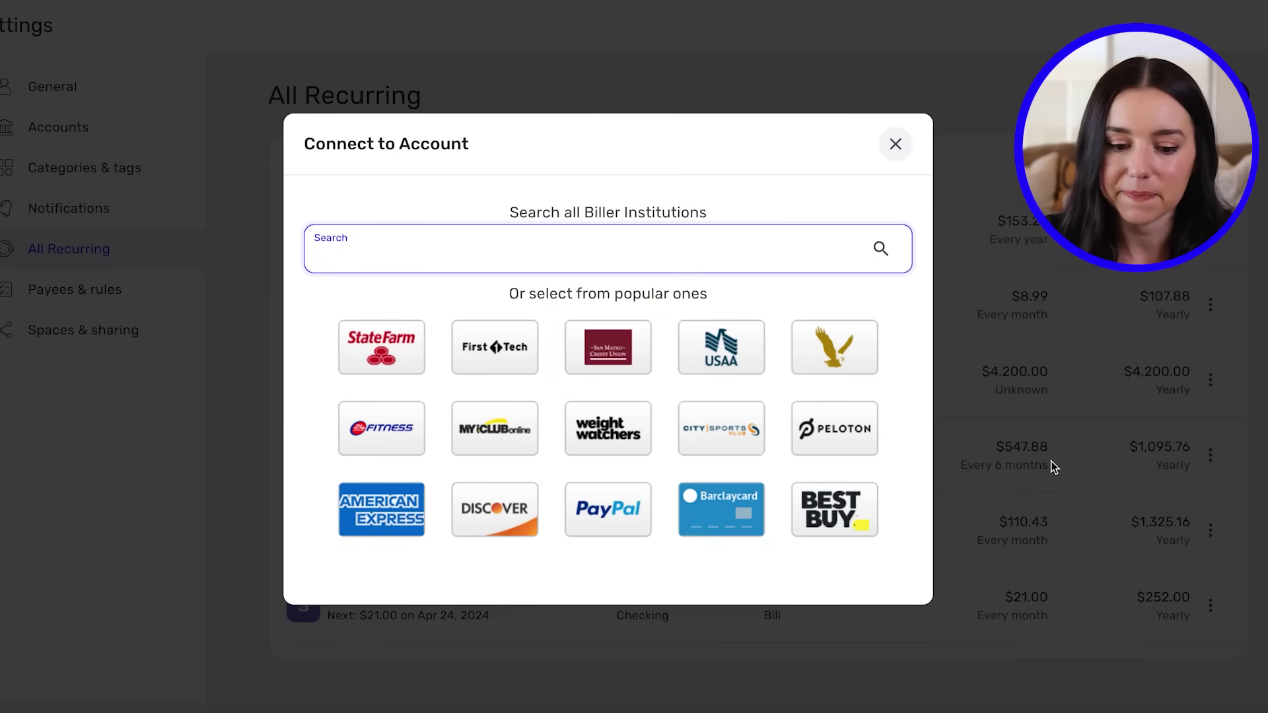
pyautogui.write('progress')
pyautogui.click(751, 354)
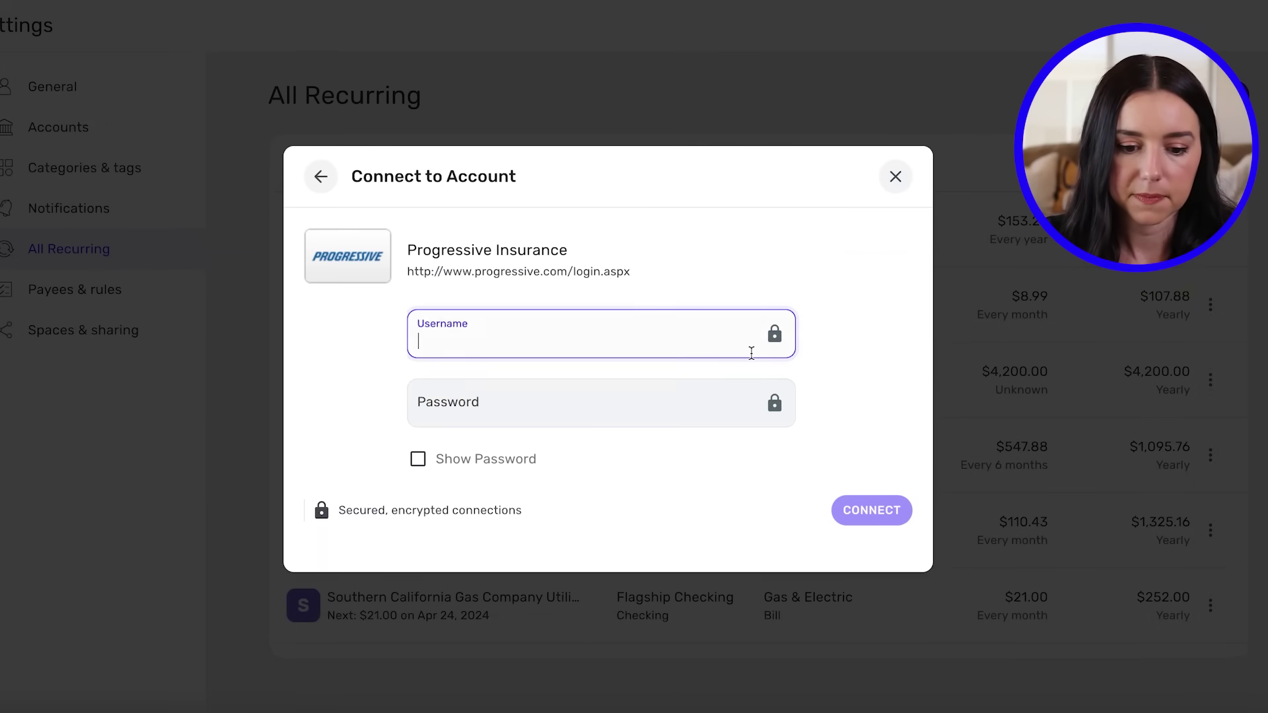